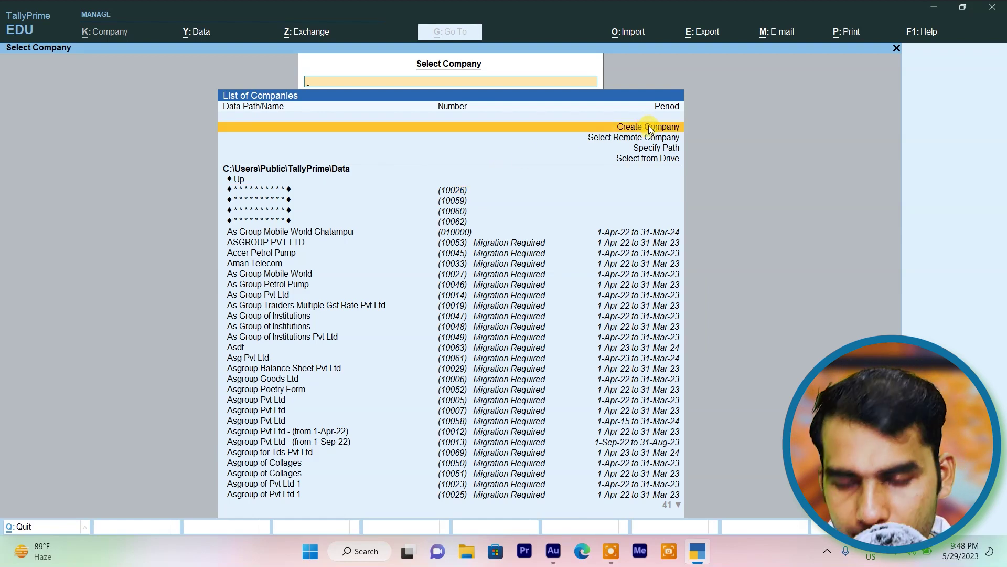
- Start a new company named Accounts Payable, keep the same mailing name, and set its state to Uttar Pradesh
click(649, 130)
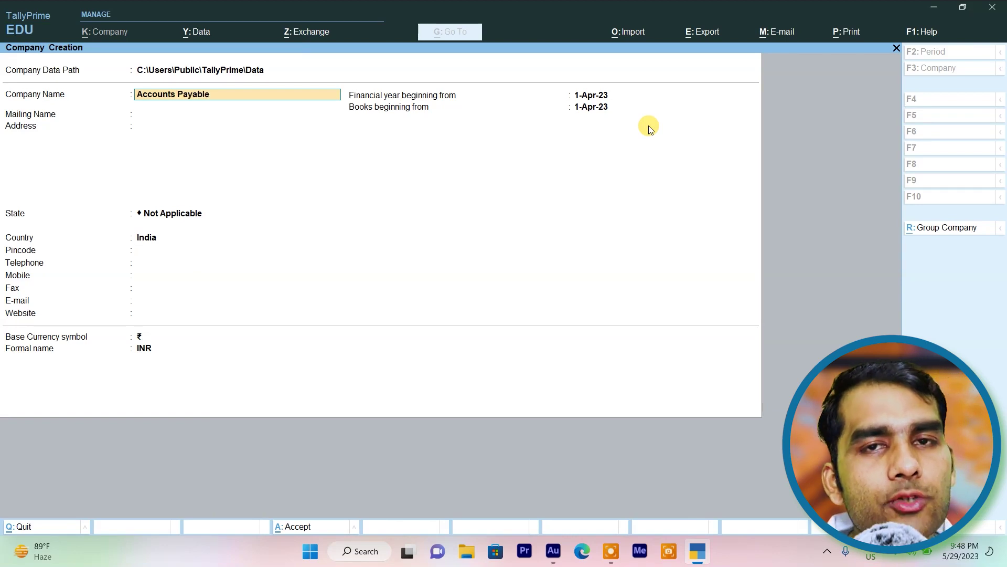
key(Return)
key(Return)
key(Return)
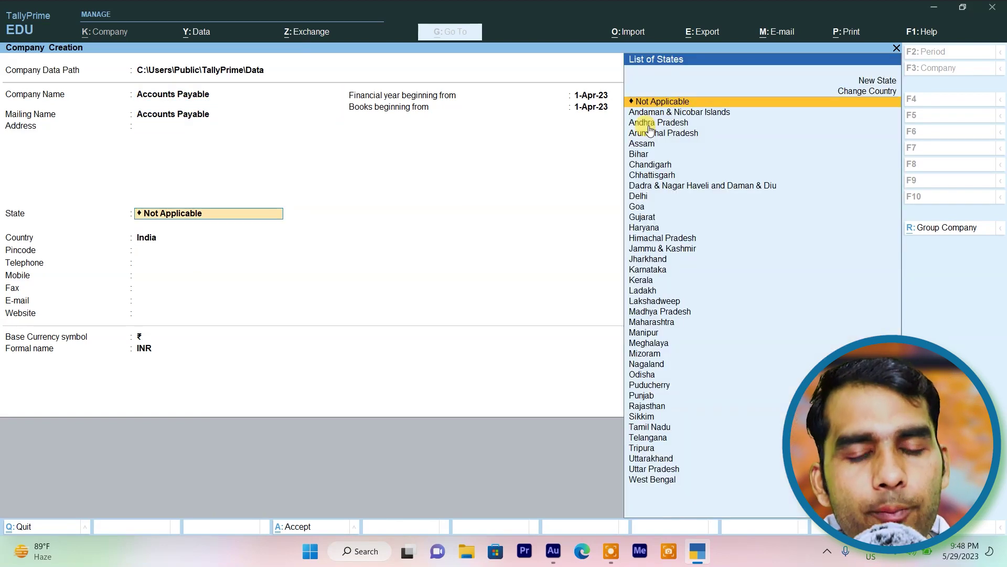
text(U)
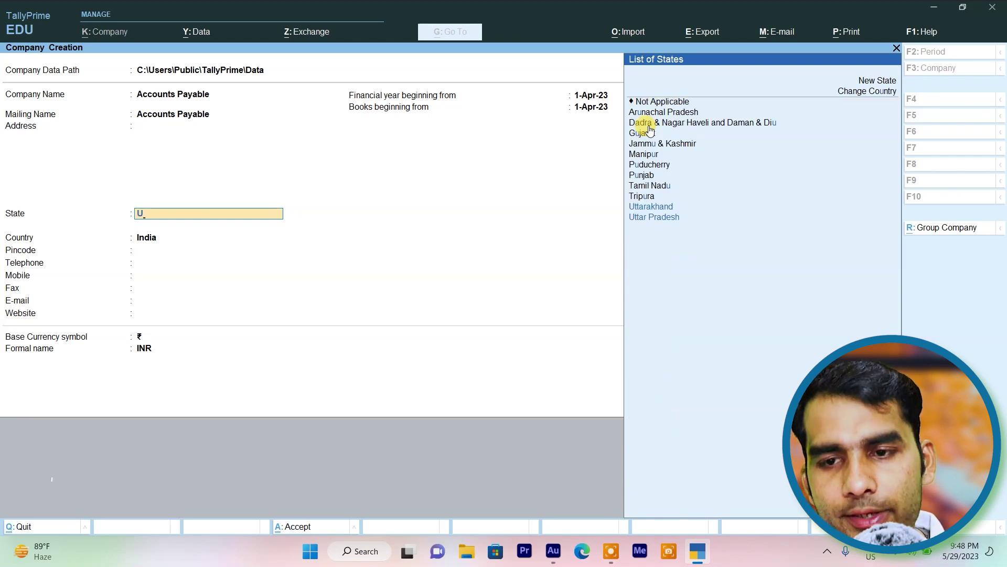
key(Return)
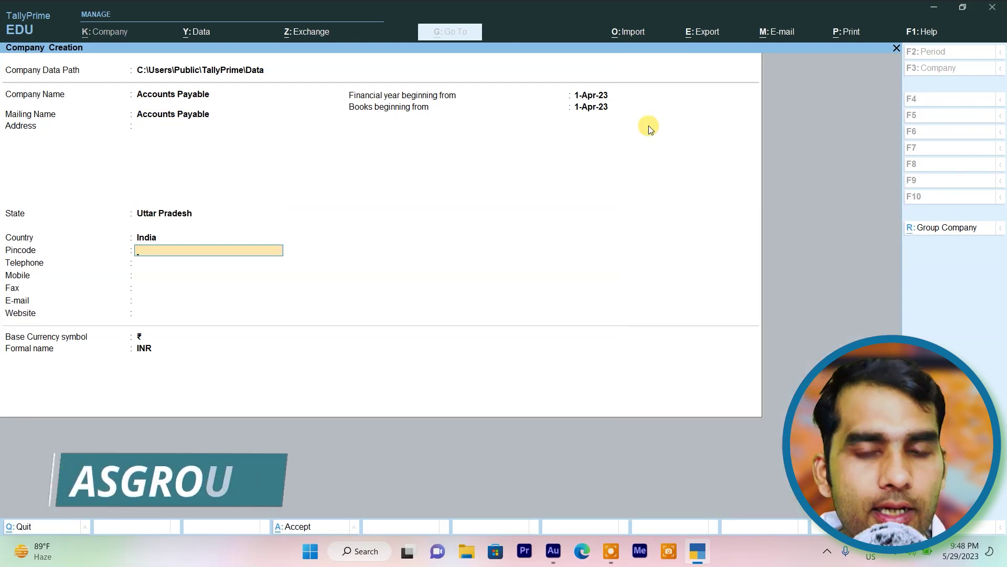
- Leave the company's contact fields blank, keep the financial year beginning from 1-Apr-23, and save the company
key(Return)
key(Return)
key(Return)
key(Return)
key(Return)
key(Return)
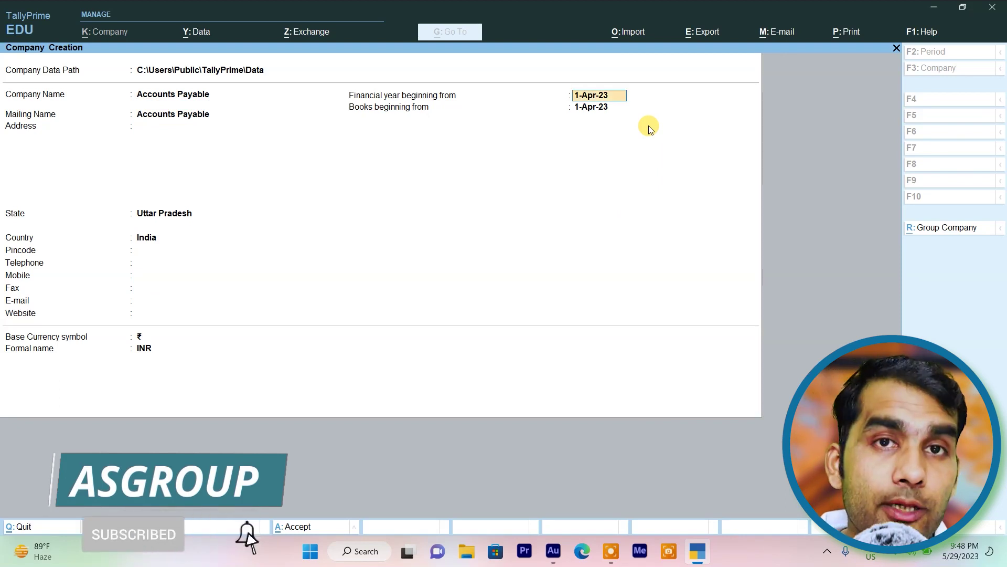
key(ctrl)
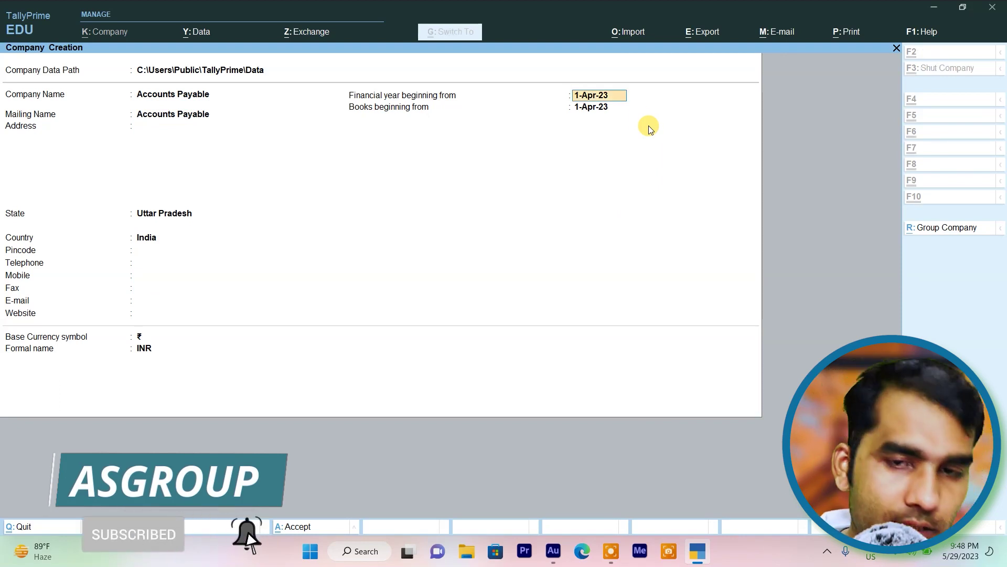
key(ctrl+a)
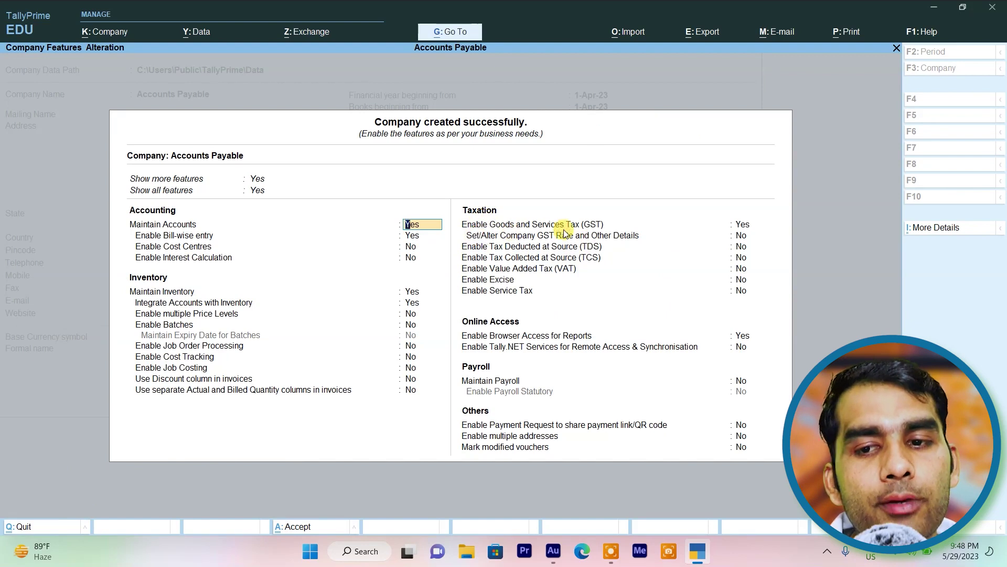
- Enable GST for the company with registration type Regular, a blank GSTIN/UIN and Monthly GSTR-1 periodicity
click(750, 227)
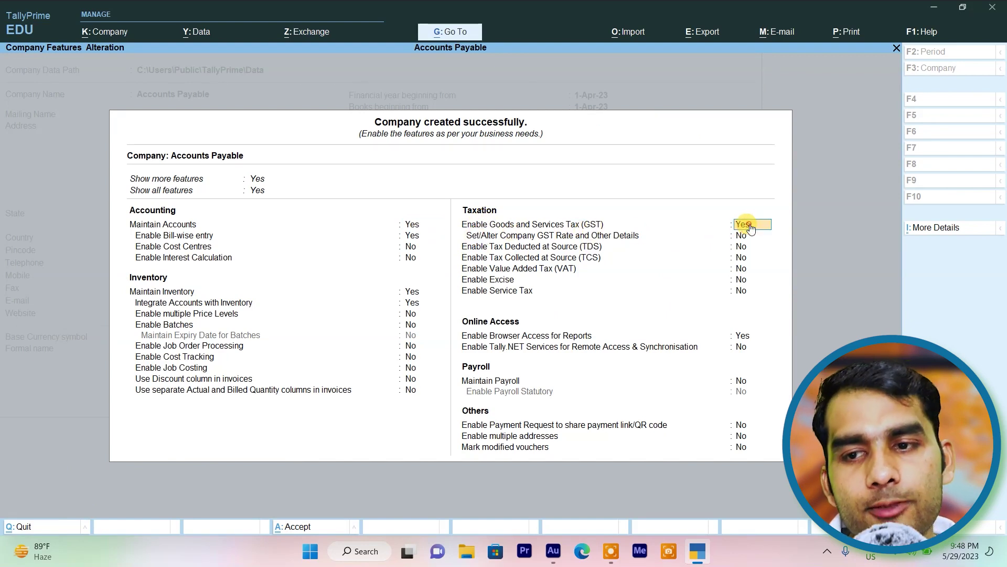
key(Return)
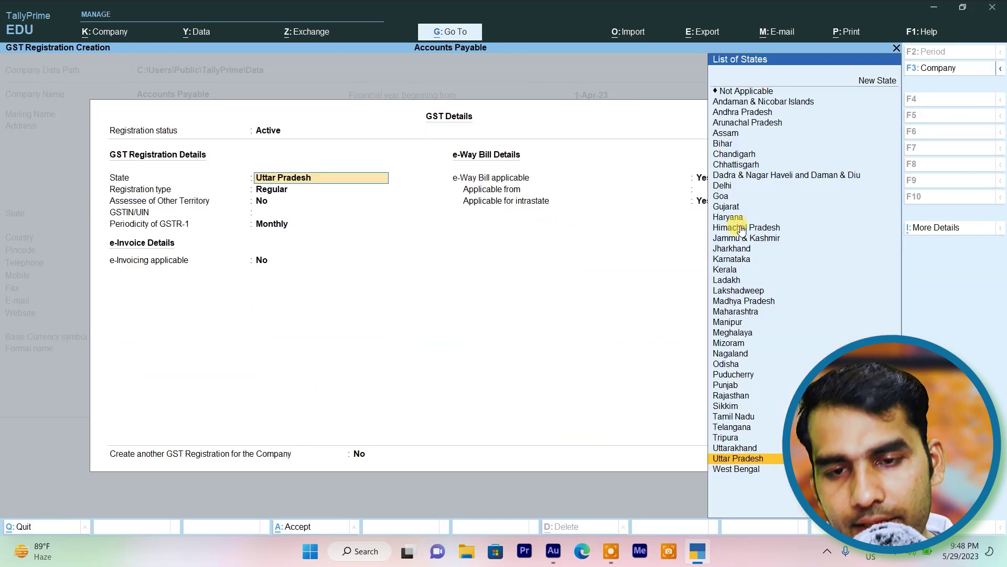
click(340, 188)
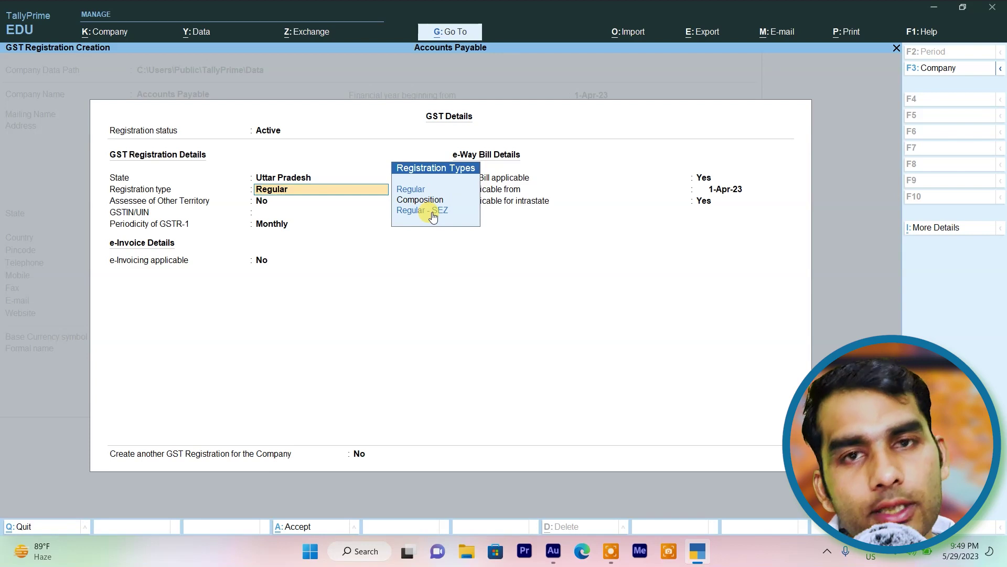
click(412, 191)
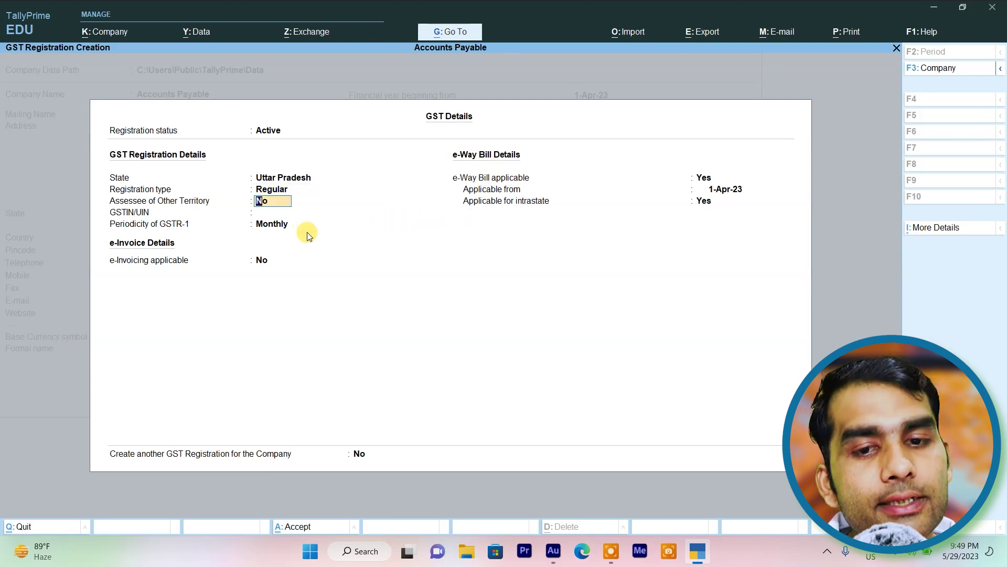
key(Return)
key(Return)
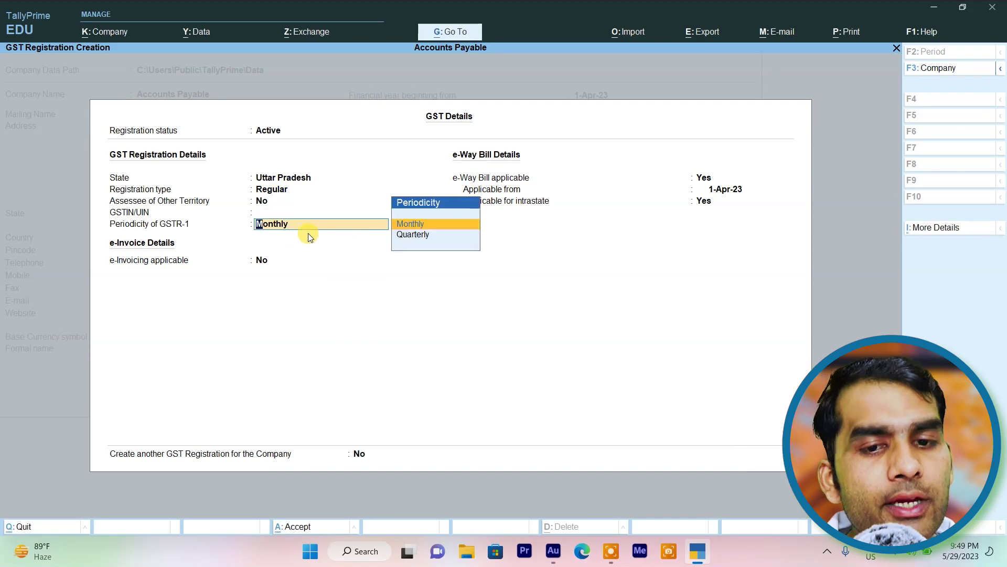
key(Return)
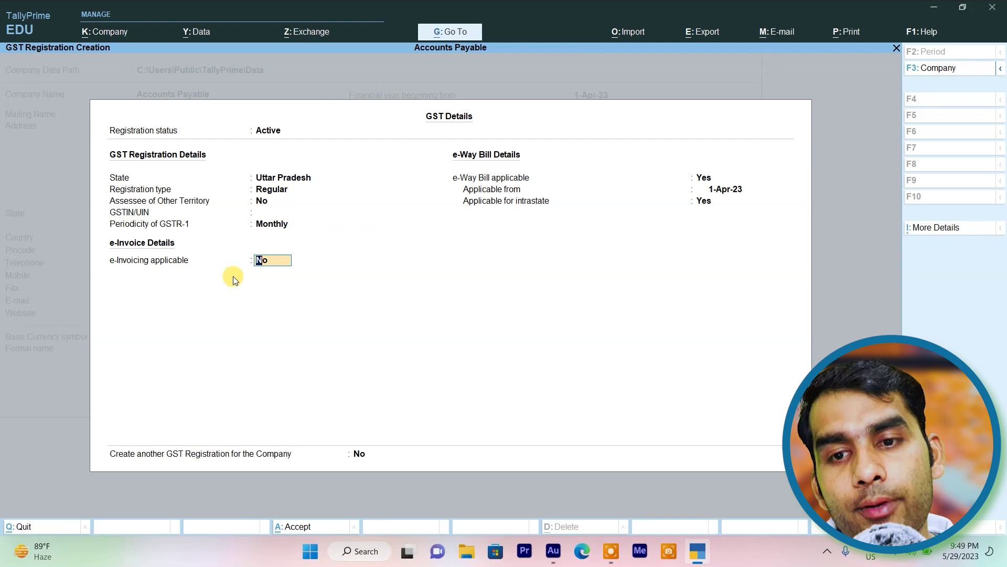
- Keep e-Invoicing off and e-Way Bill applicable from 1-Apr-23 including intrastate, then save the GST details and company features
key(Return)
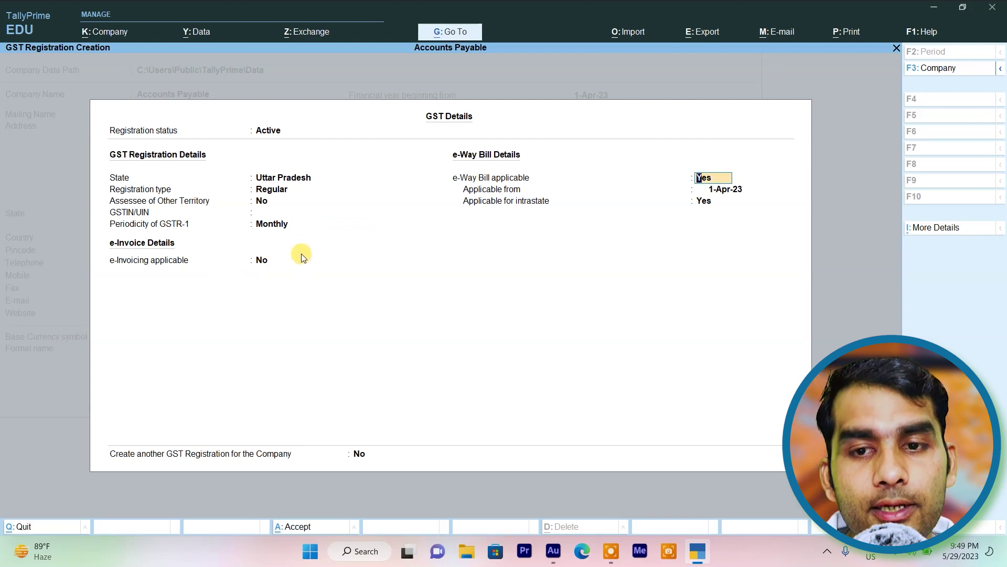
key(Return)
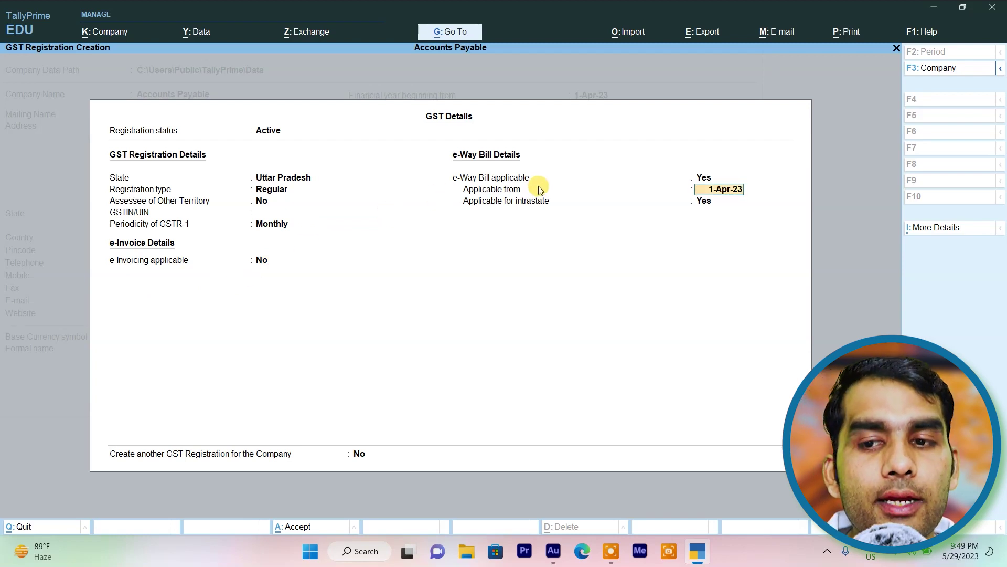
key(Return)
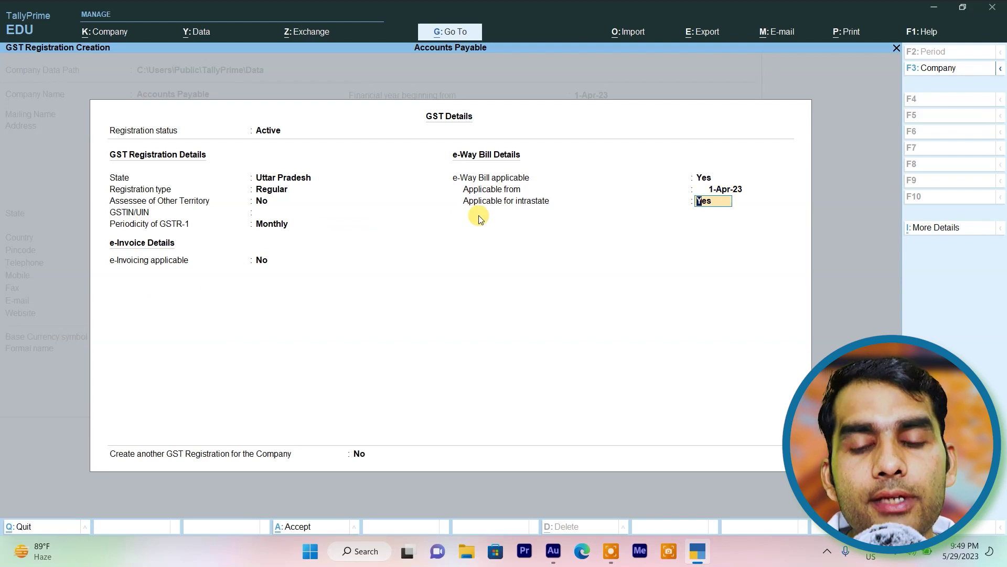
key(Return)
key(Return)
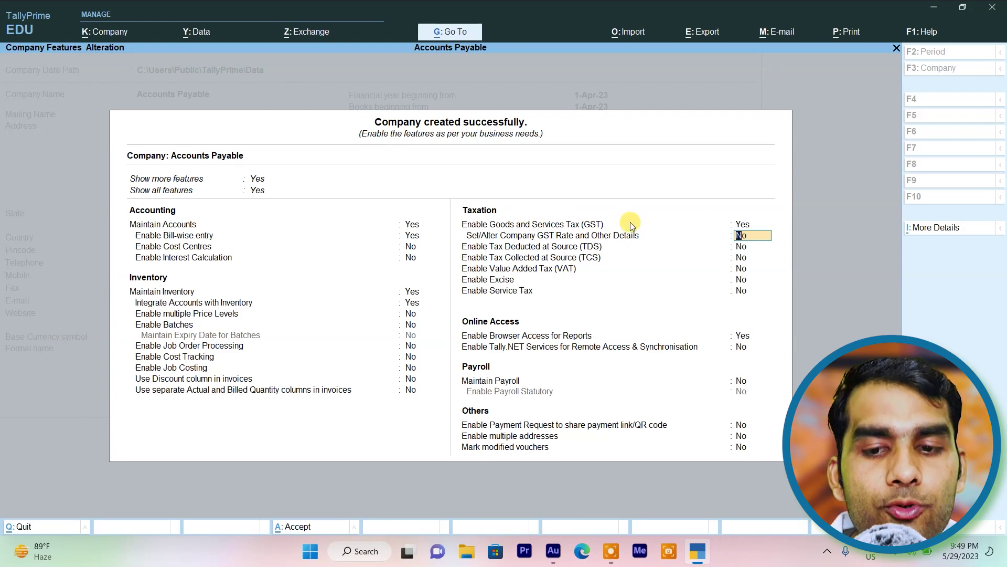
key(ctrl+a)
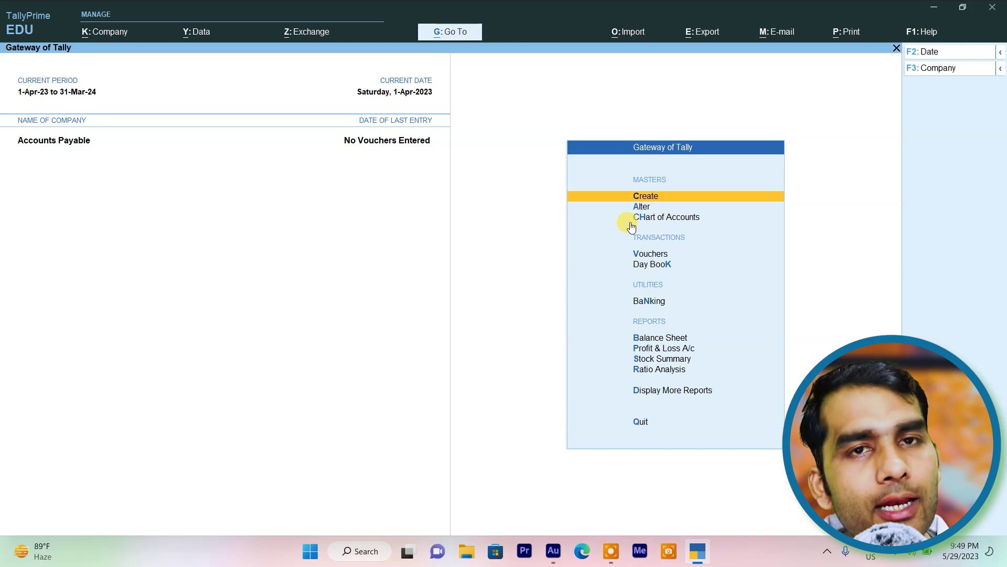
- View the outstanding Payables report among the statements of accounts, then return to the Gateway of Tally
key(Down)
key(Down)
key(Down)
key(Down)
key(Down)
key(Down)
key(Down)
key(Down)
key(Down)
key(Down)
key(Down)
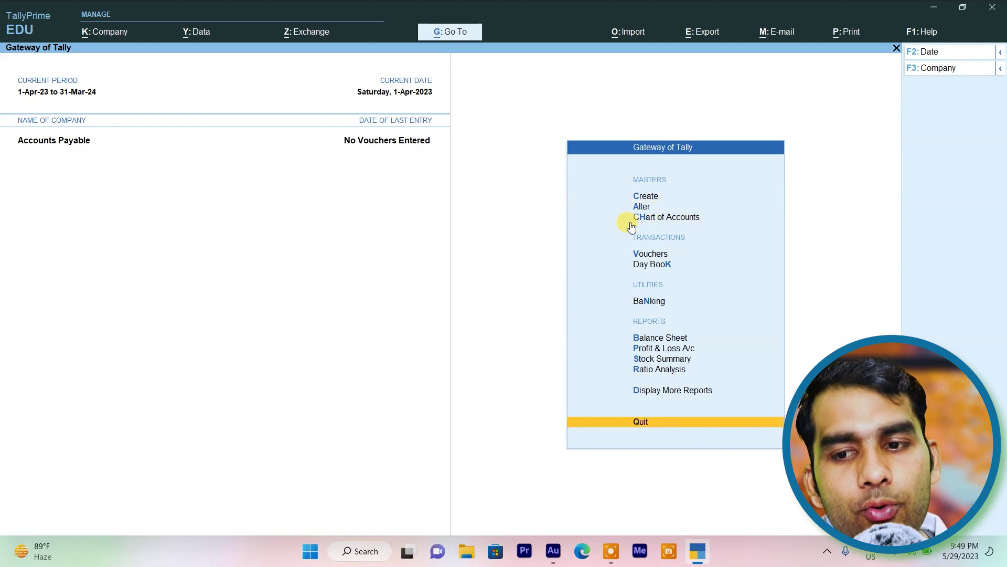
key(Up)
key(Return)
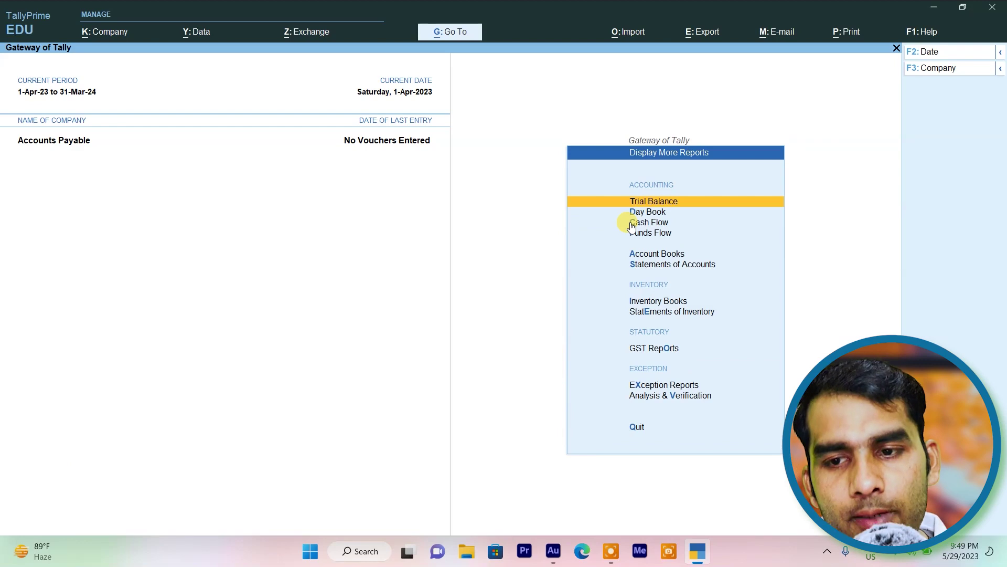
key(Down)
key(Down)
key(Down)
key(Down)
key(Down)
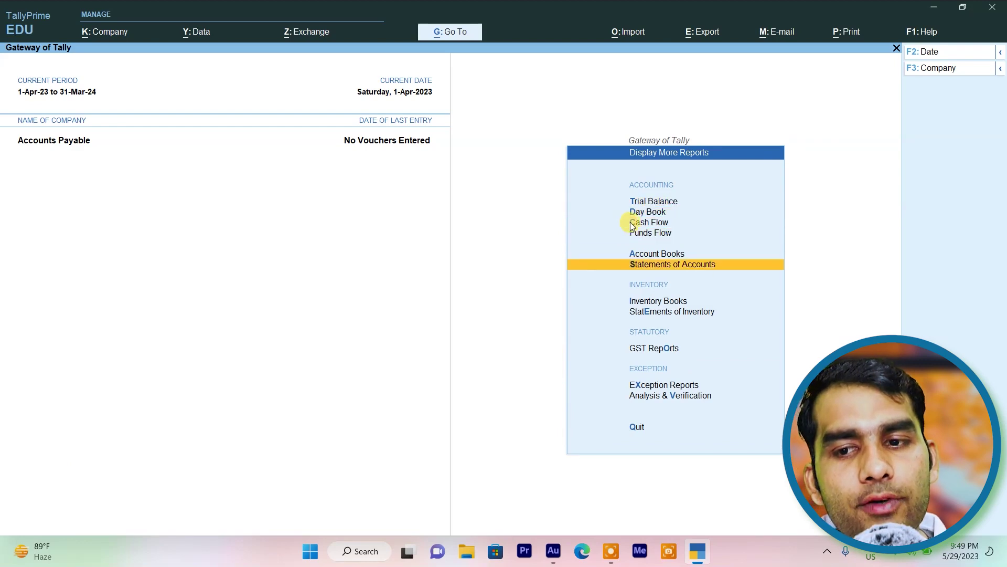
key(Return)
key(Return)
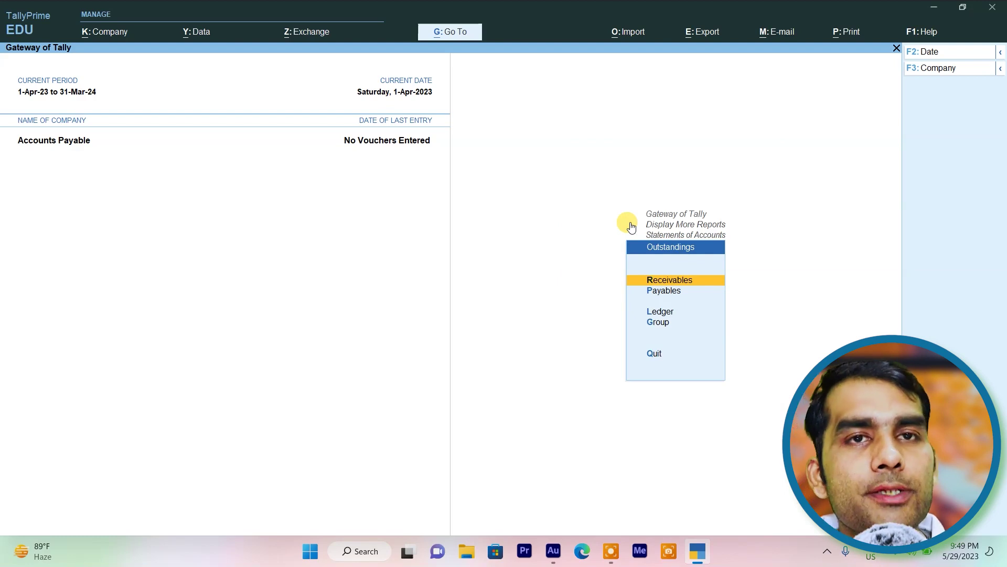
key(Down)
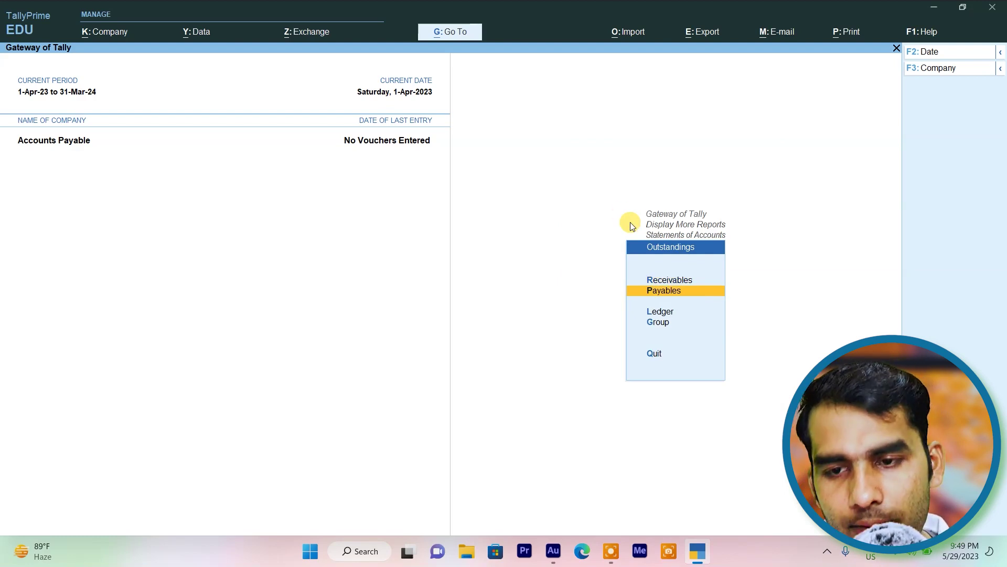
key(Return)
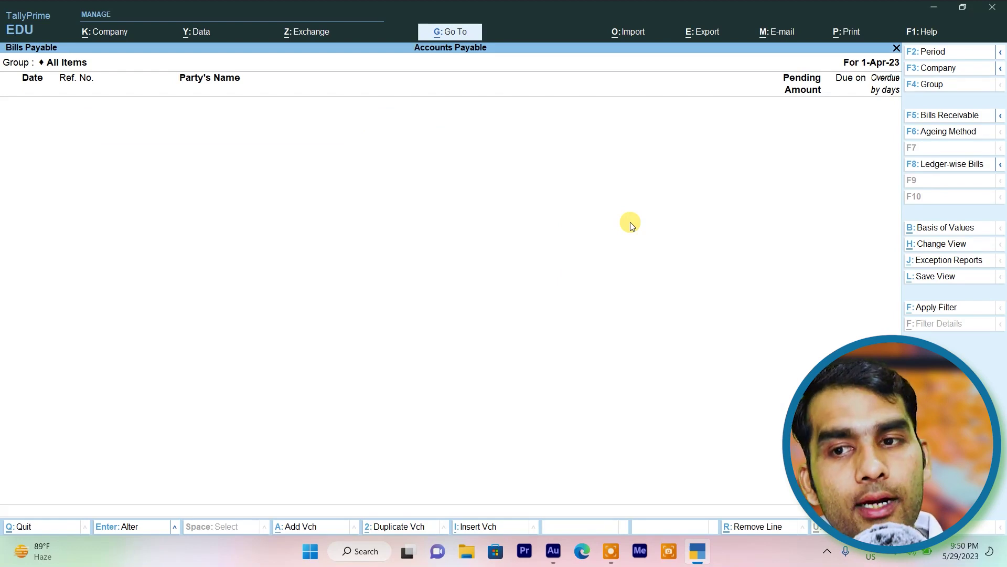
key(Escape)
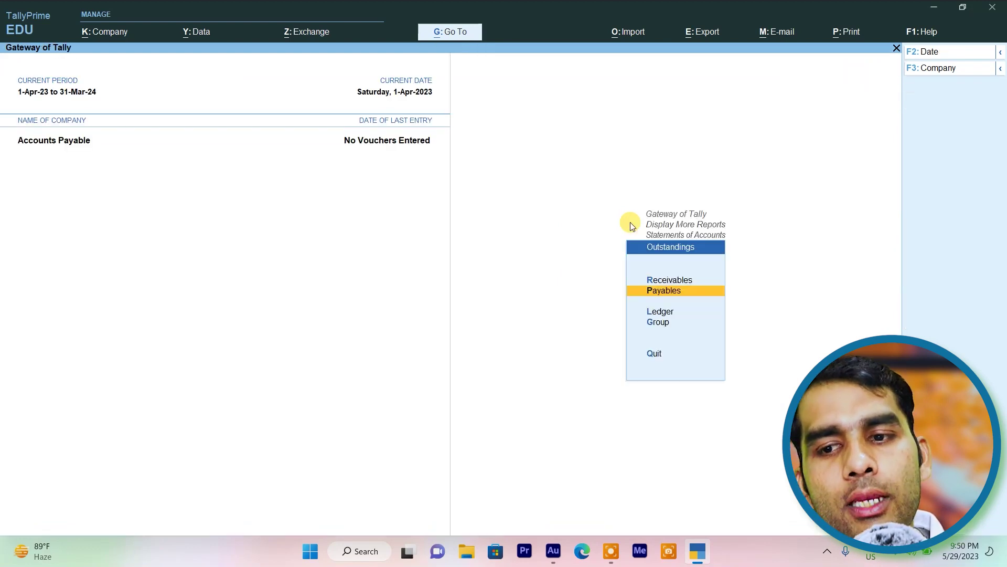
key(Escape)
key(Escape)
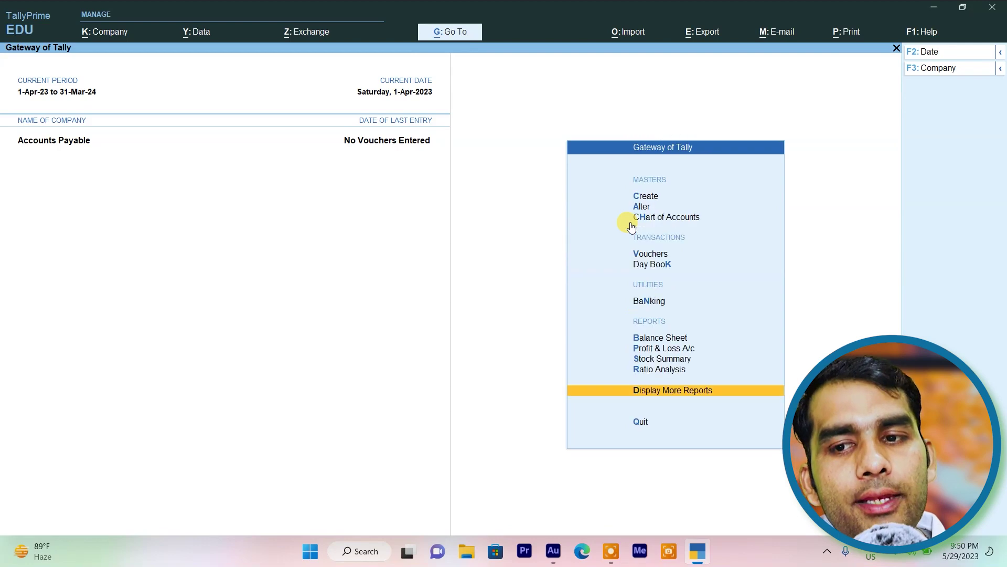
- Search the report list for "Paya", view the Accounts Payable report, and close it
key(alt+g)
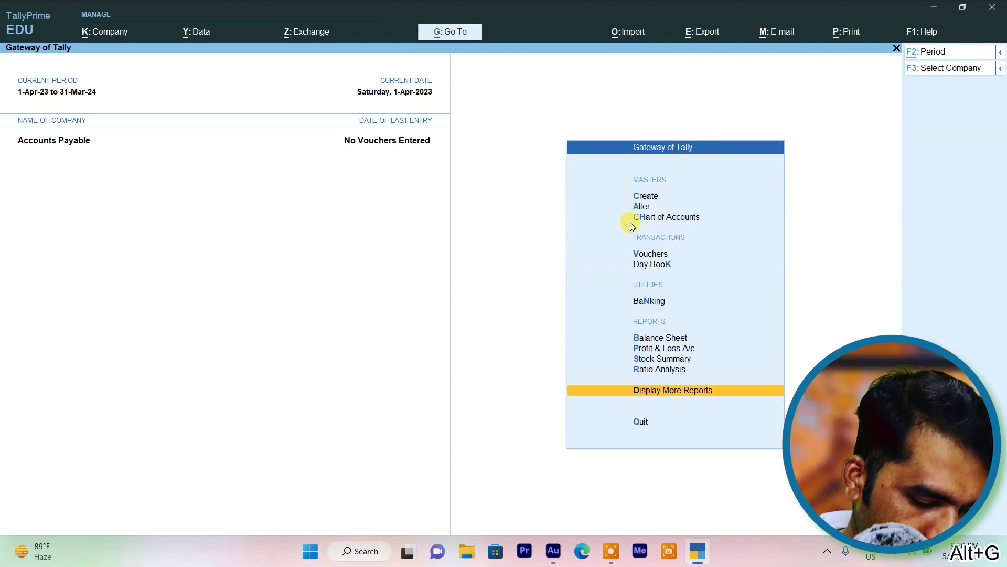
text(Paya)
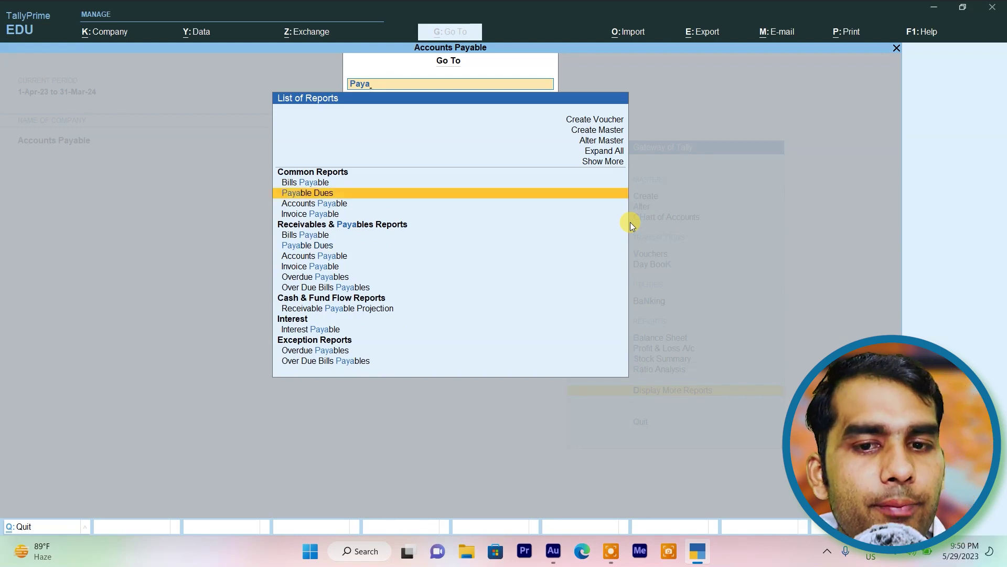
key(Up)
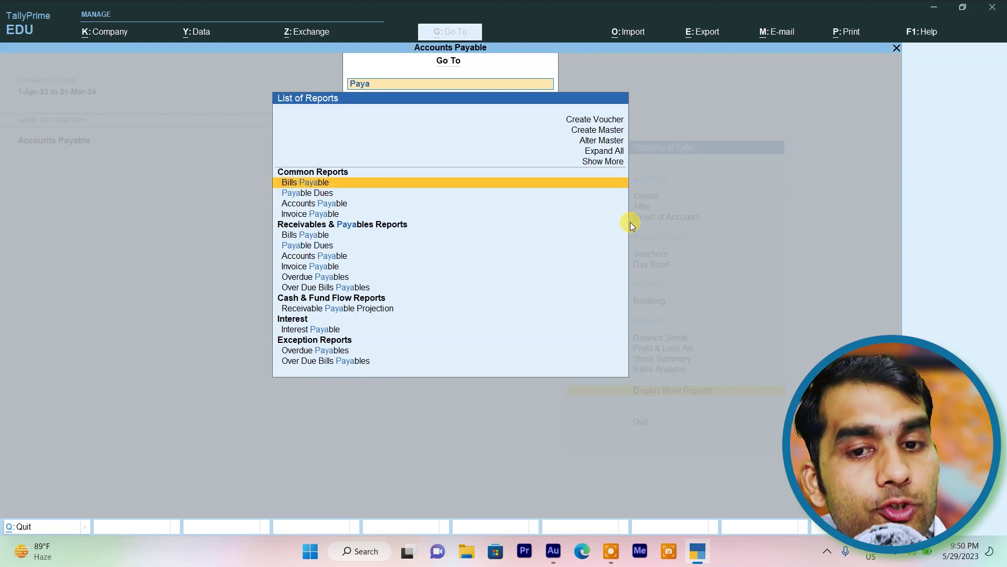
key(Down)
key(Down)
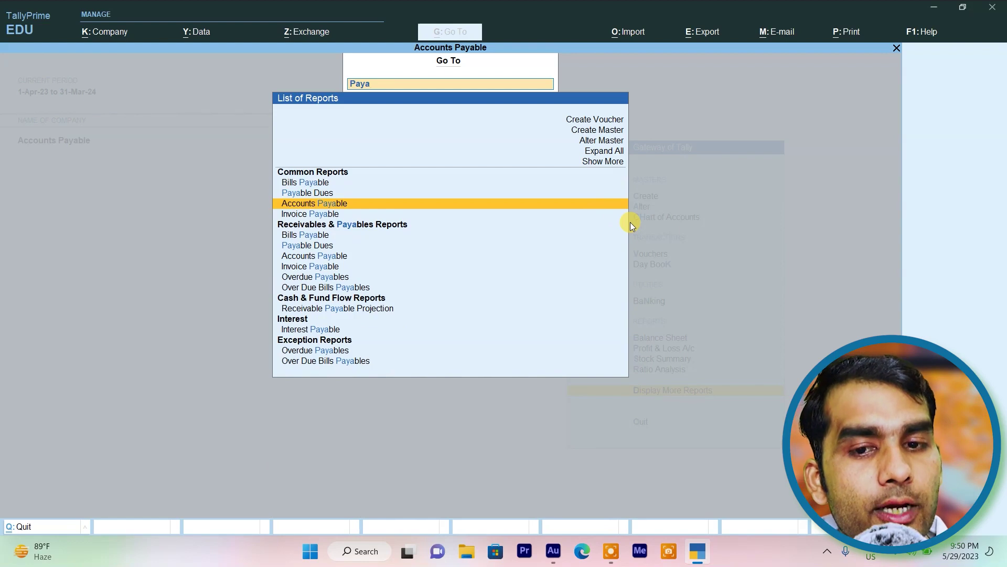
key(Return)
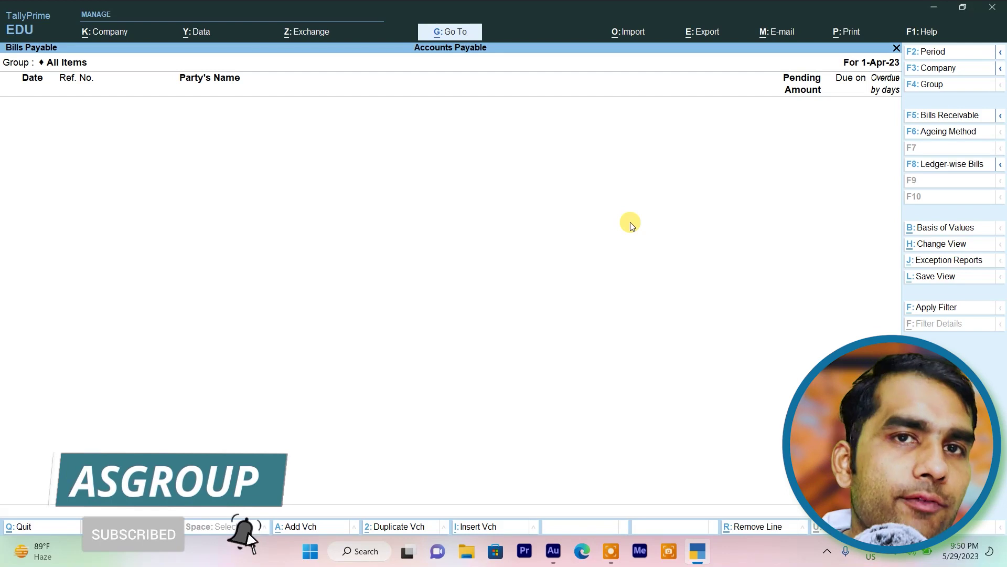
key(Escape)
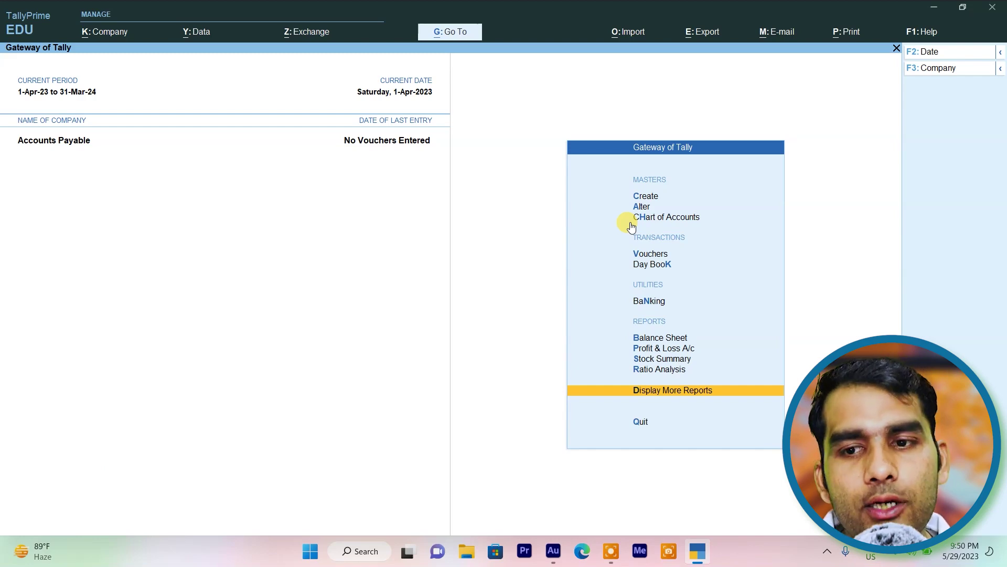
- Start a new stock item in the inventory masters and name it Samsung Galaxy F62, leaving the alias blank
key(Up)
key(Up)
key(Up)
key(Up)
key(Up)
key(Up)
key(Up)
key(Up)
key(Up)
key(Up)
key(Up)
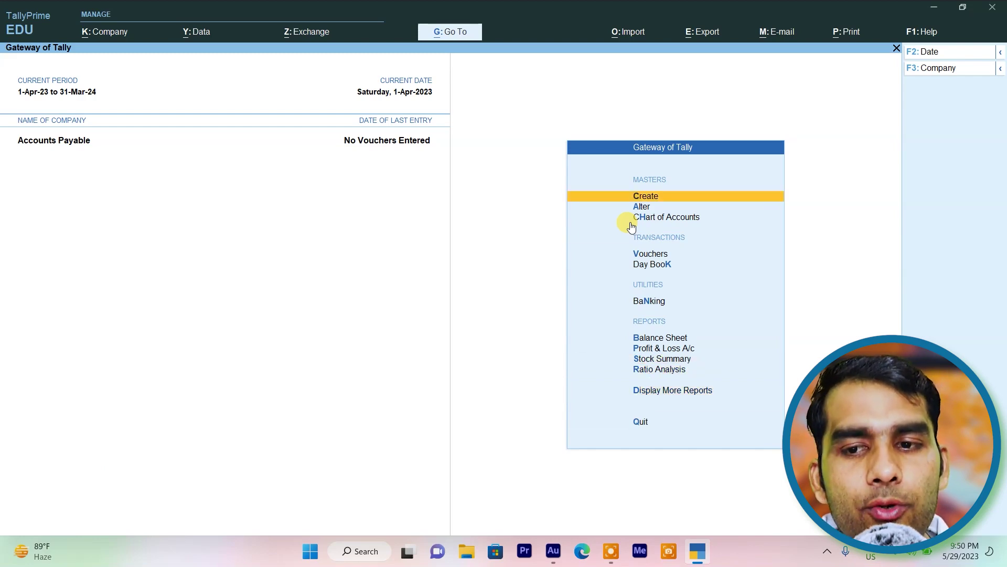
key(Down)
key(Return)
key(Down)
key(Down)
key(Down)
key(Down)
key(Down)
key(Down)
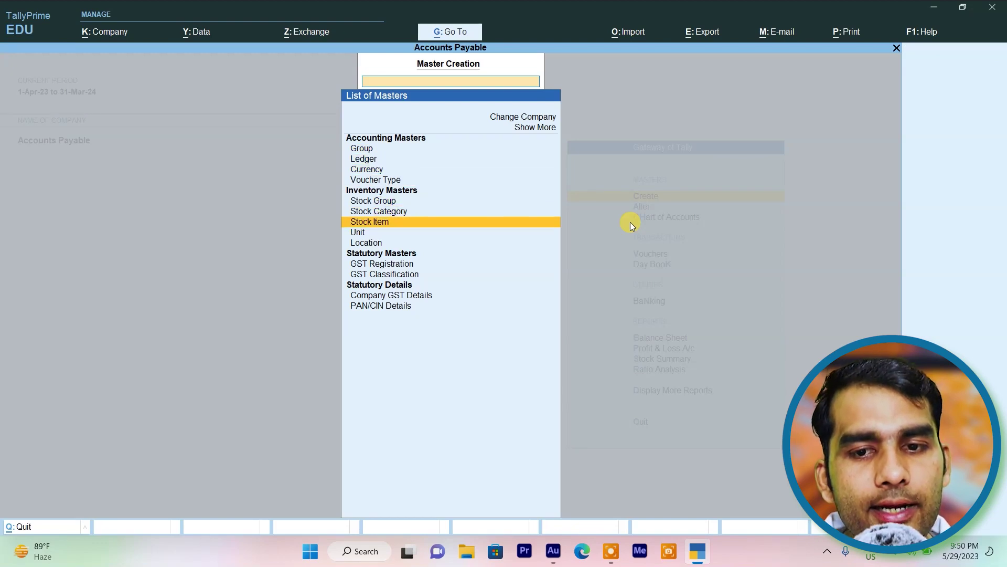
key(Return)
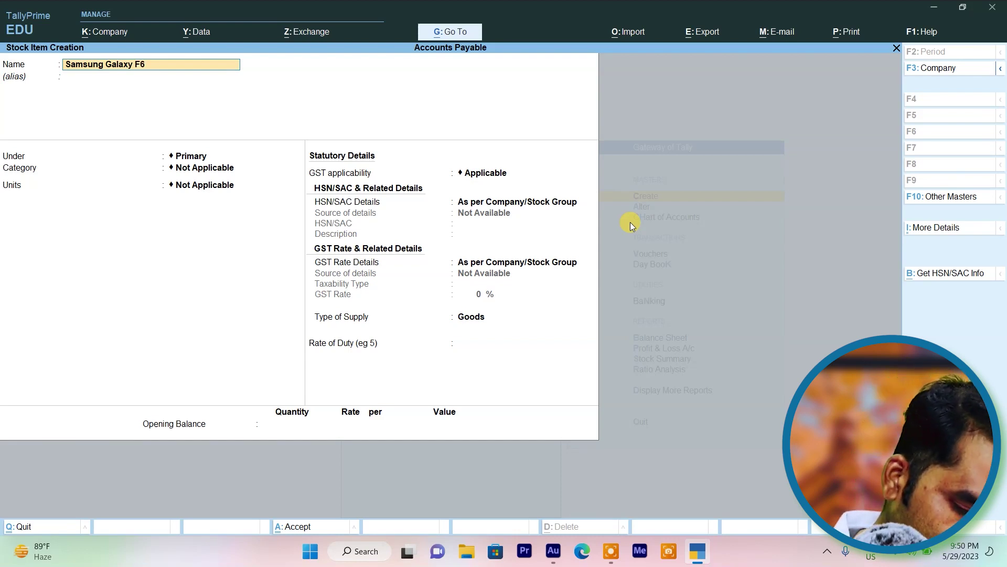
key(Return)
key(Return)
- Create a stock group named Samsung under Primary and place the stock item under it
key(Up)
key(Return)
text(Samsung)
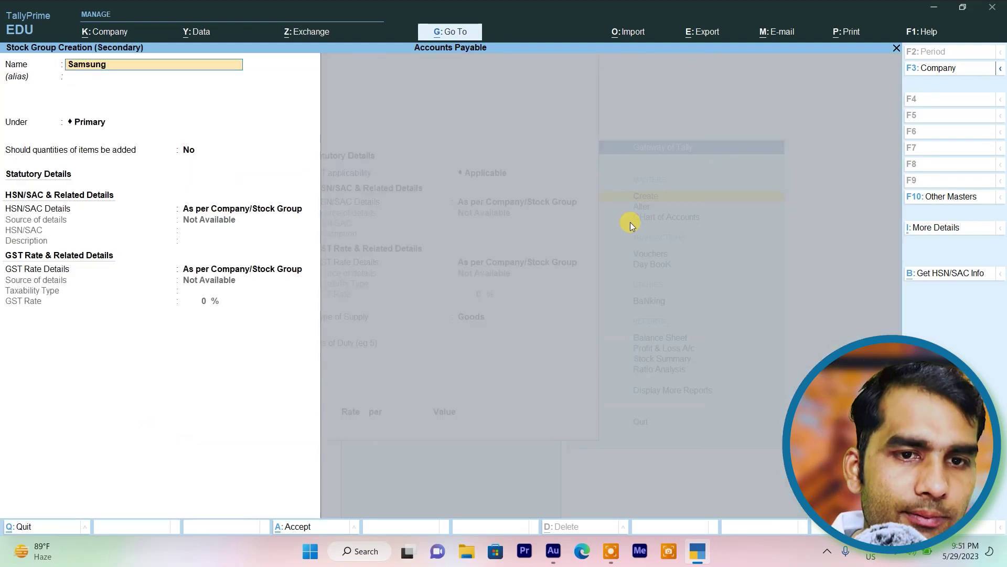
key(Return)
key(Return)
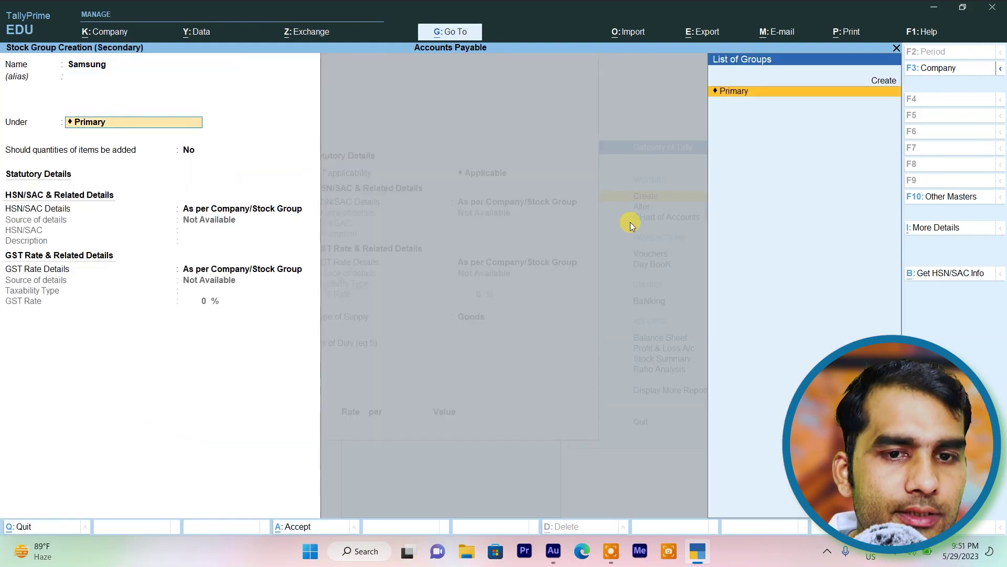
key(Return)
key(Return)
key(Return)
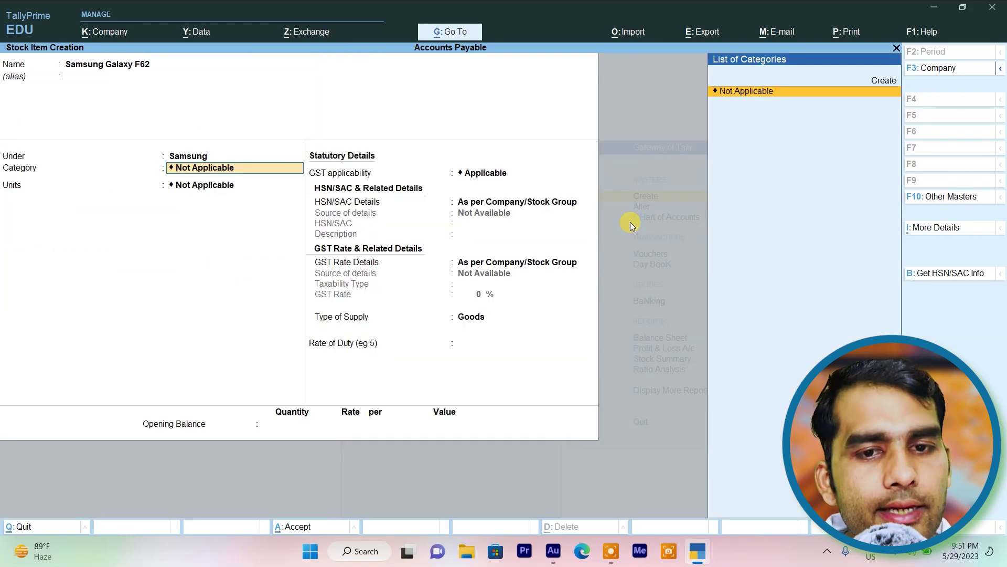
- Create a stock category named Mobile under Primary and assign it to the stock item
key(Up)
key(Return)
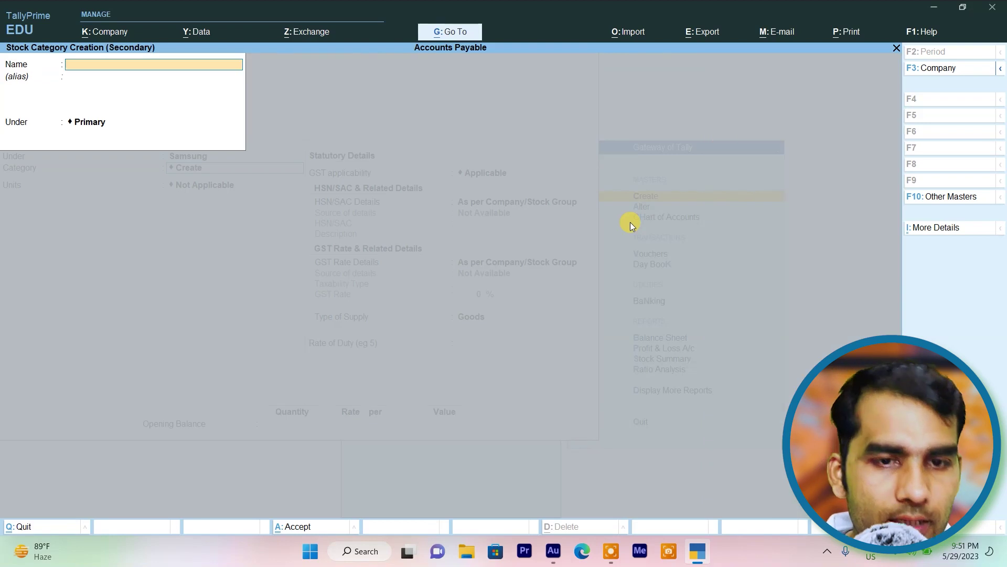
text(Mobile)
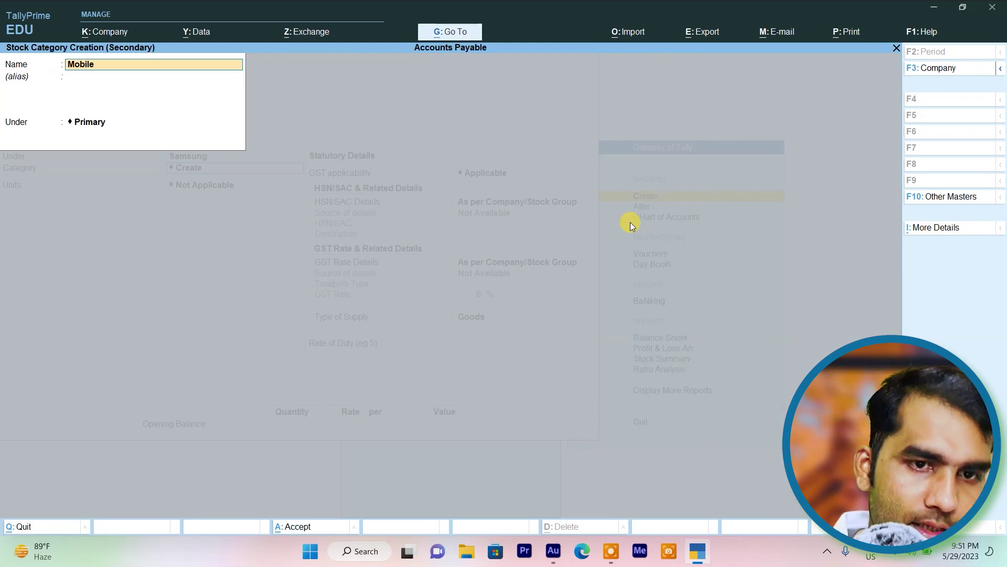
key(ctrl+a)
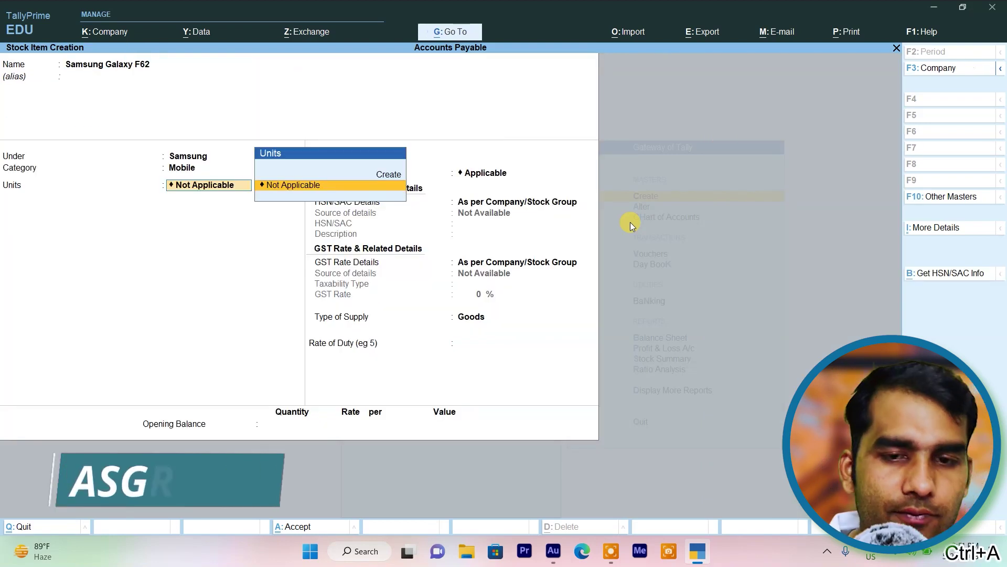
- Create a simple unit with symbol pcs and UQC PCS-PIECES, and use it as the item's unit
key(Up)
key(Return)
text(p)
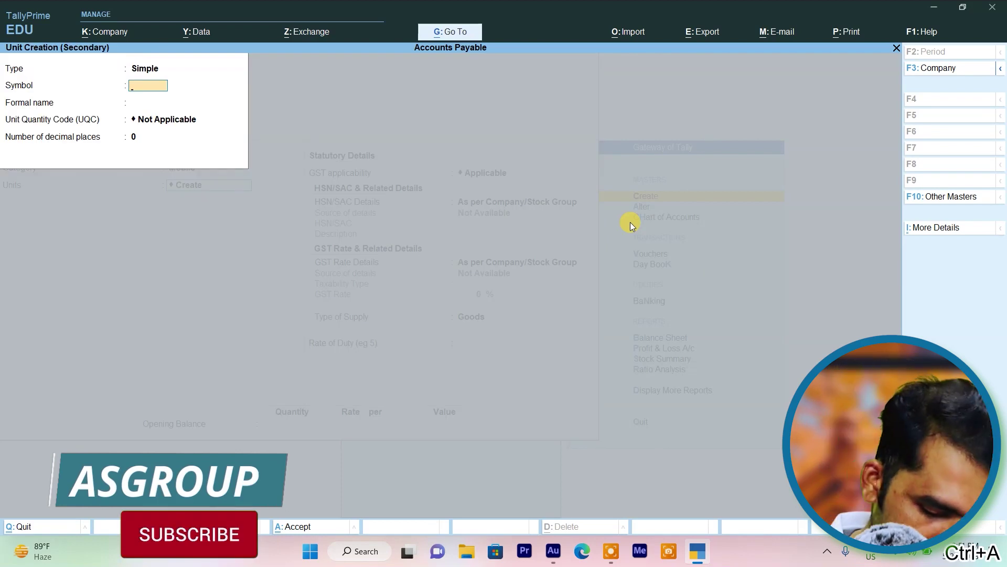
text(cs)
key(Return)
key(Return)
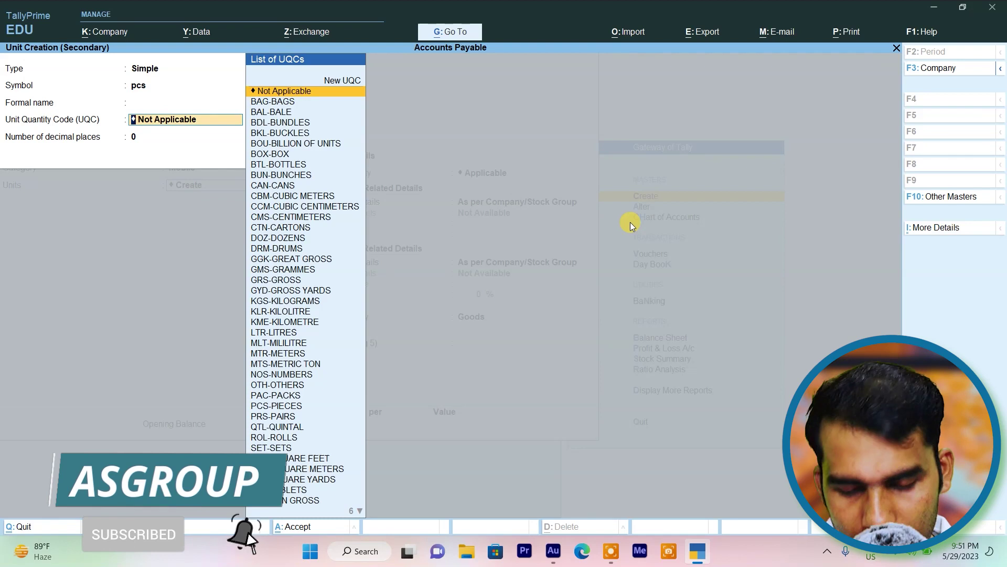
text(p)
key(Down)
key(Down)
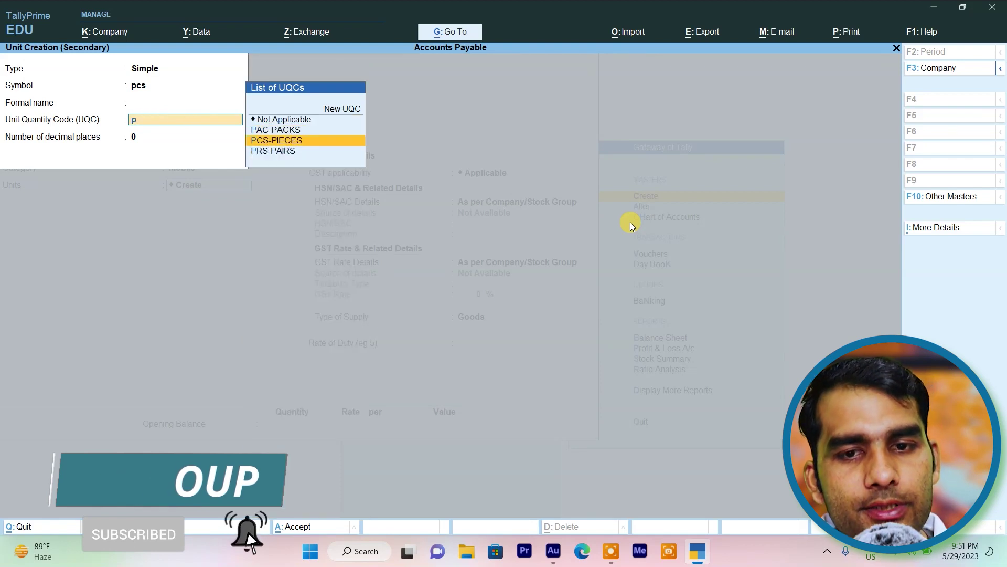
key(Return)
key(ctrl+a)
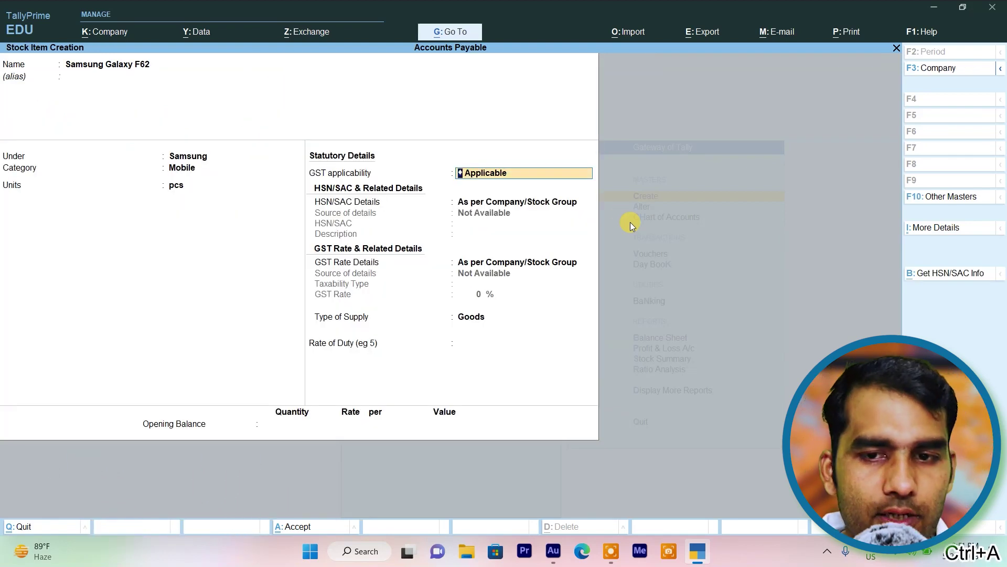
- Keep GST Applicable, HSN/SAC and rate details As per Company/Stock Group and supply type Goods, then save the item and close the stock item form
key(Return)
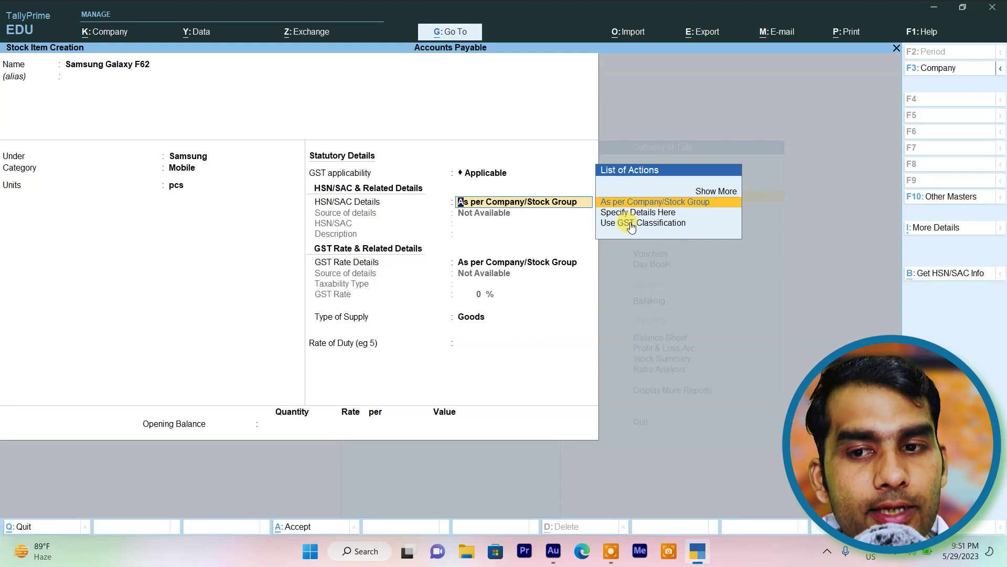
key(Return)
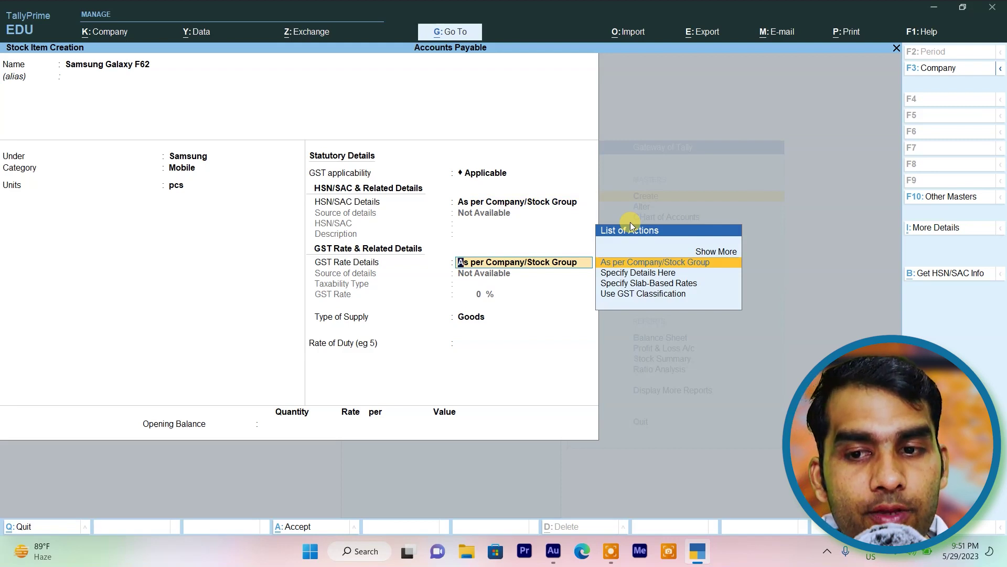
key(Return)
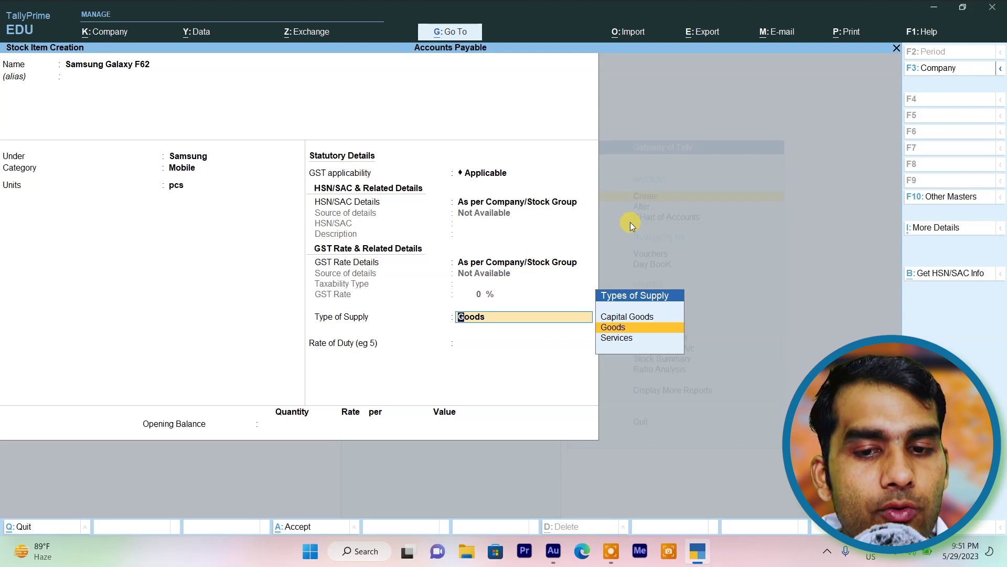
key(Return)
key(Return)
key(Return)
key(Return)
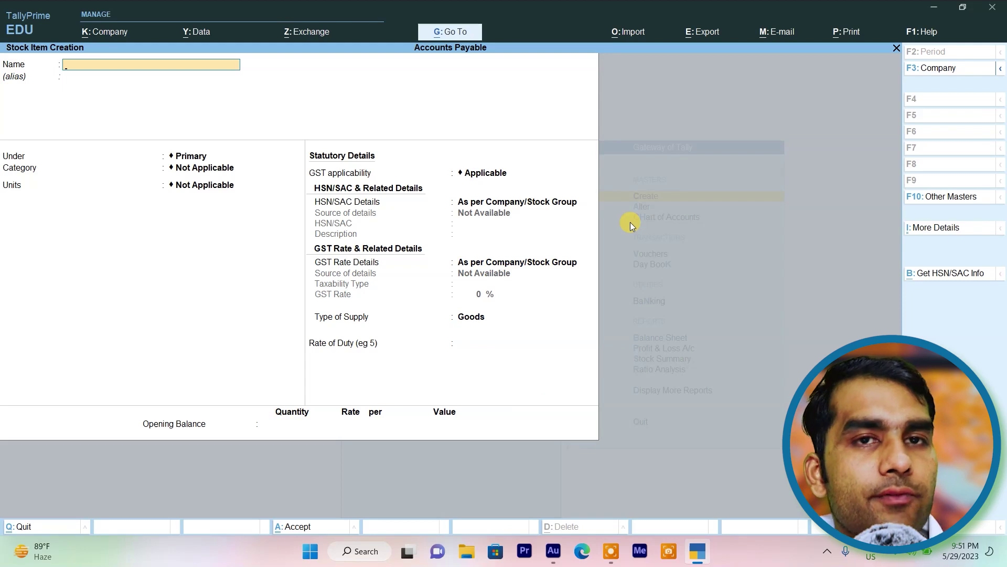
key(Escape)
key(Return)
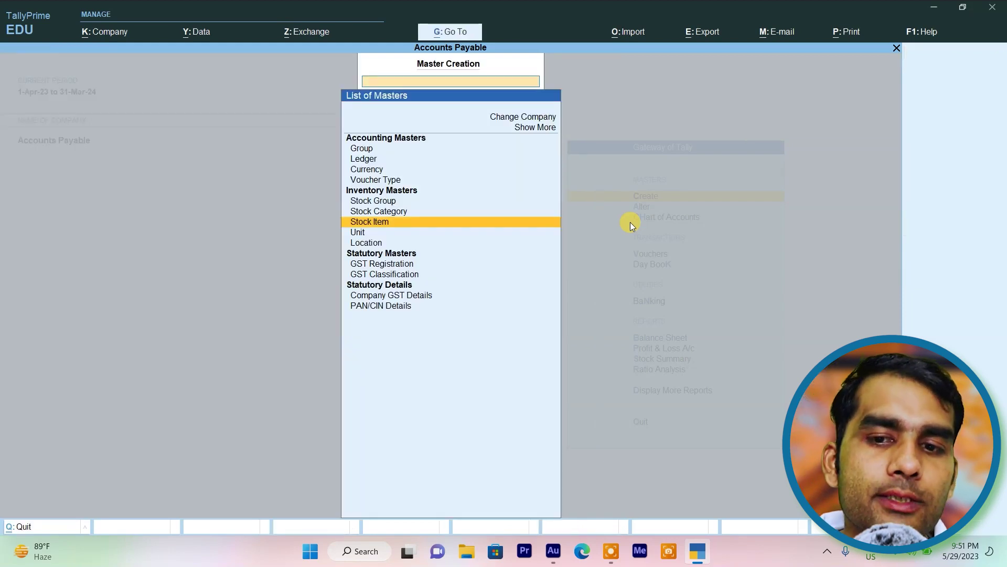
- Start a new ledger named Purchase and place it under the Purchase Accounts group
key(Up)
key(Up)
key(Up)
key(Up)
key(Up)
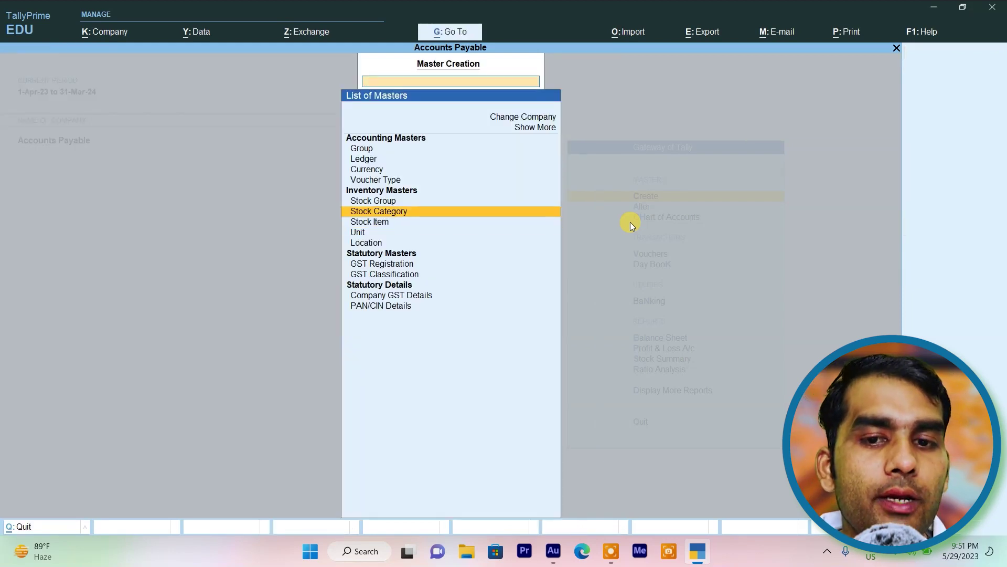
key(Return)
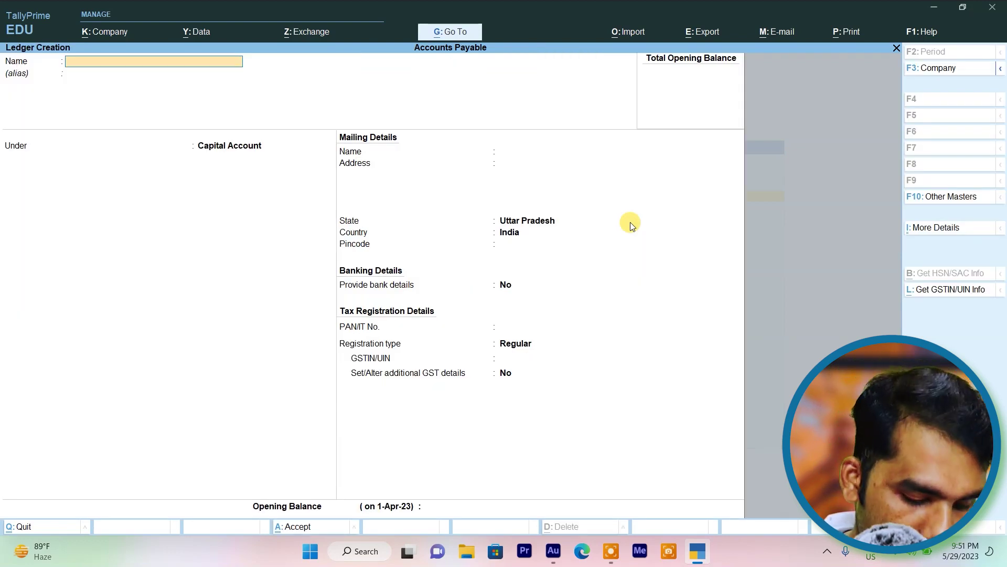
text(Purchase)
key(Return)
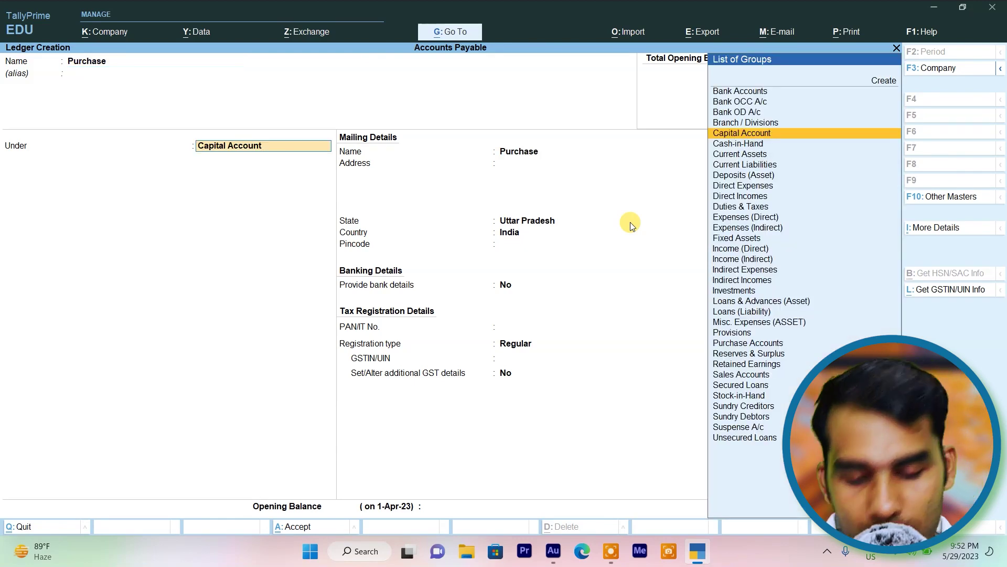
text(P)
key(Down)
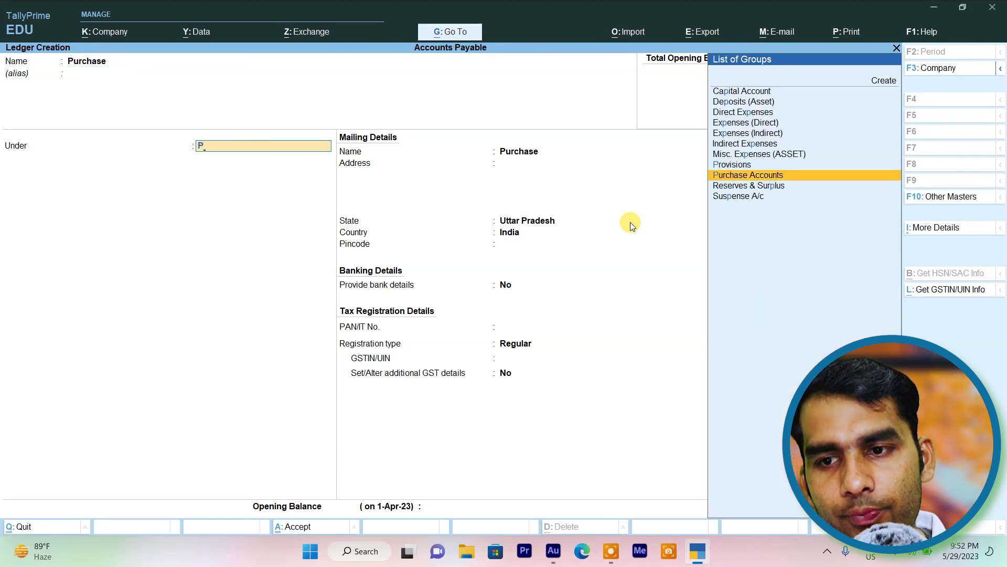
key(Return)
key(ctrl)
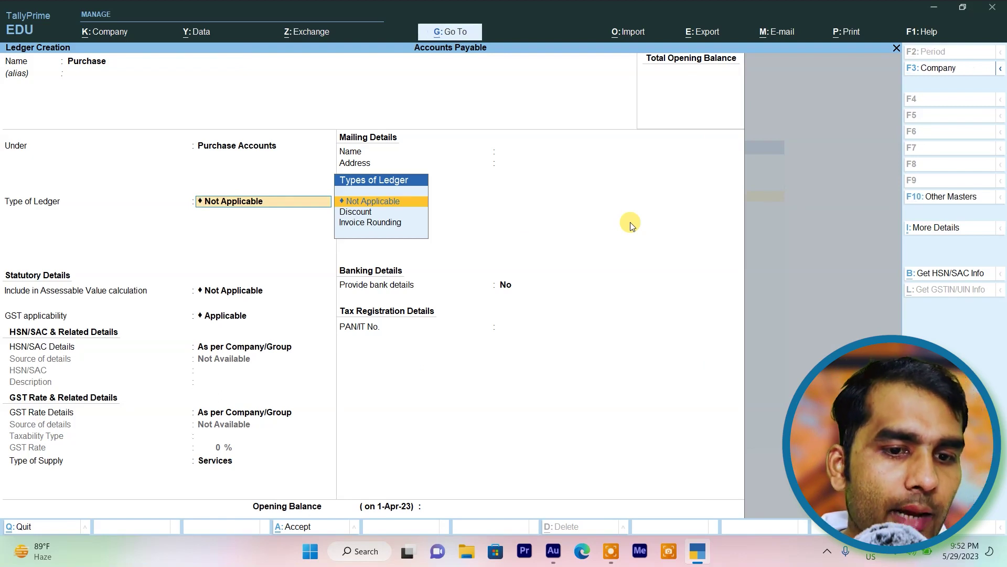
- Keep the Purchase ledger's default GST details with supply type Services and no bank details, then save it
key(Return)
key(Return)
key(Return)
key(Return)
key(Return)
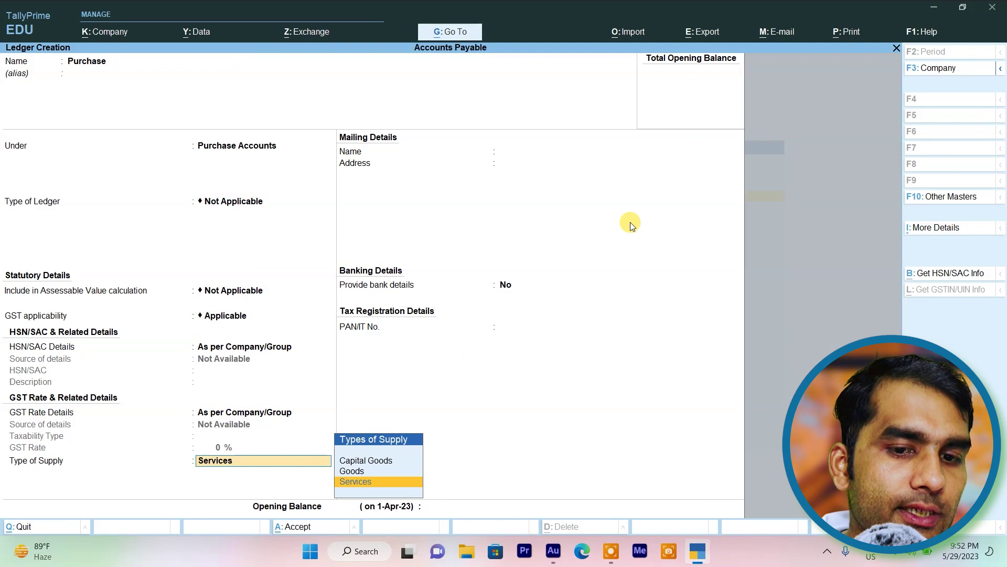
key(Return)
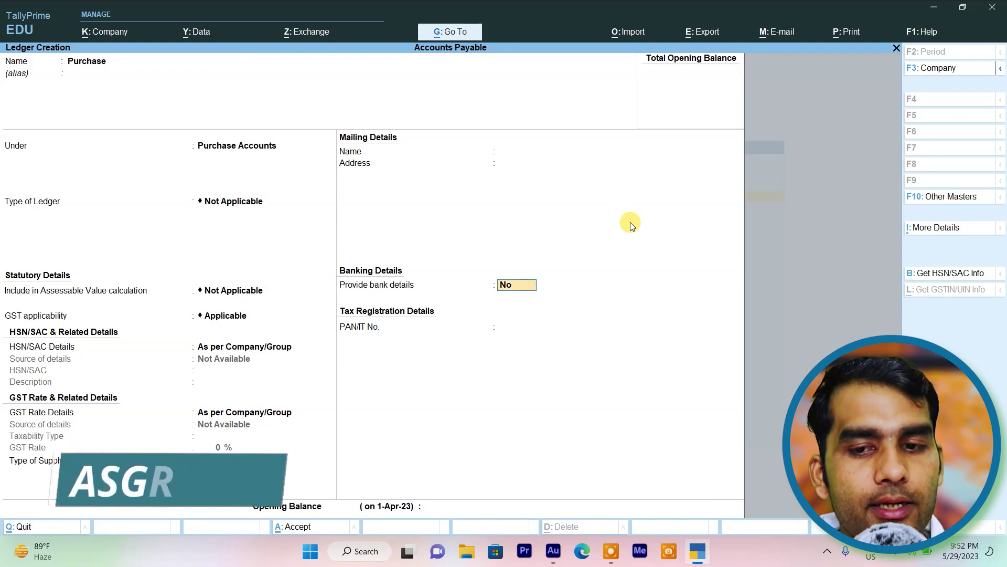
key(ctrl+a)
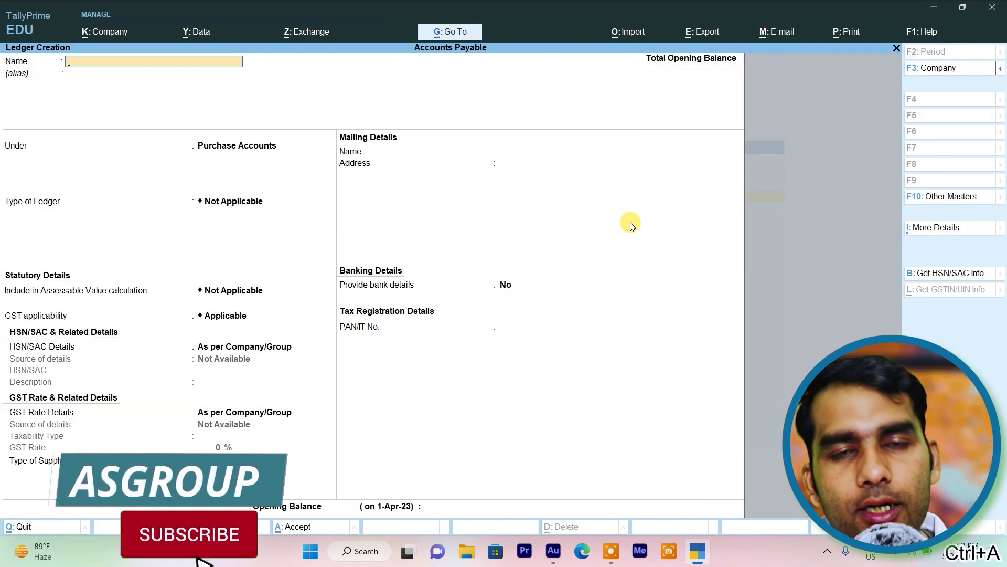
- Name the next ledger Input C Gst % 9% and place it under the Duties & Taxes group
text(Inpu)
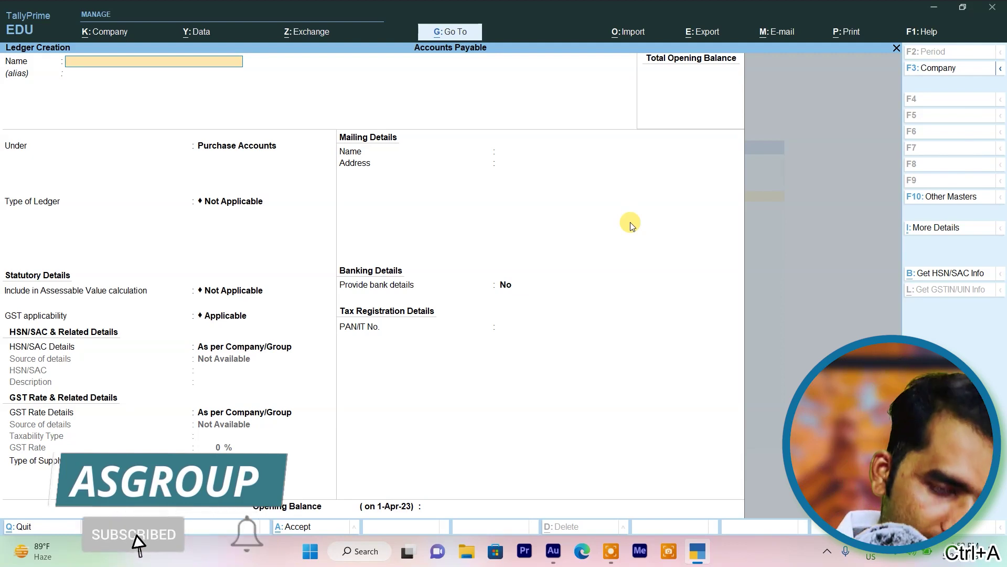
text(t C Gst)
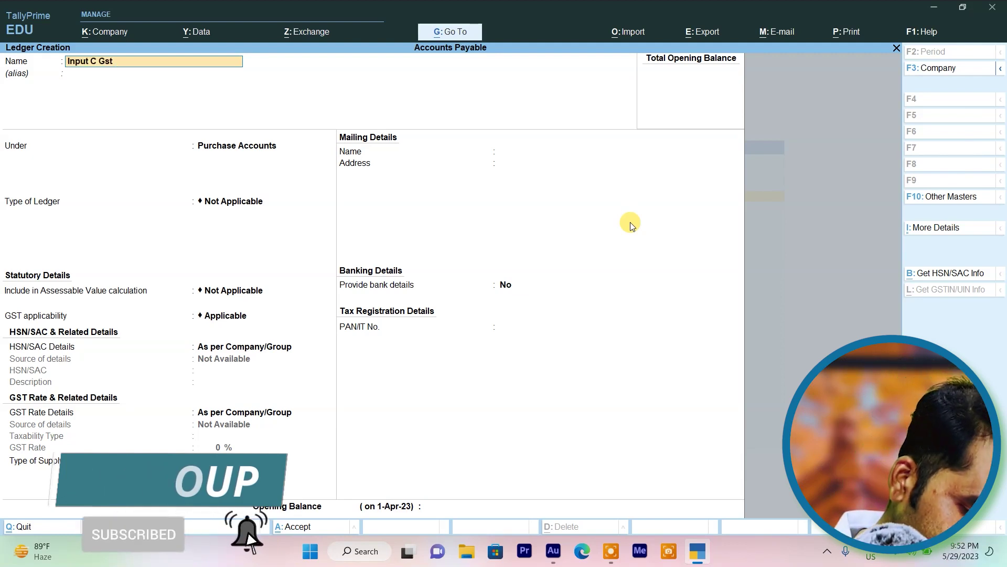
text( % 9)
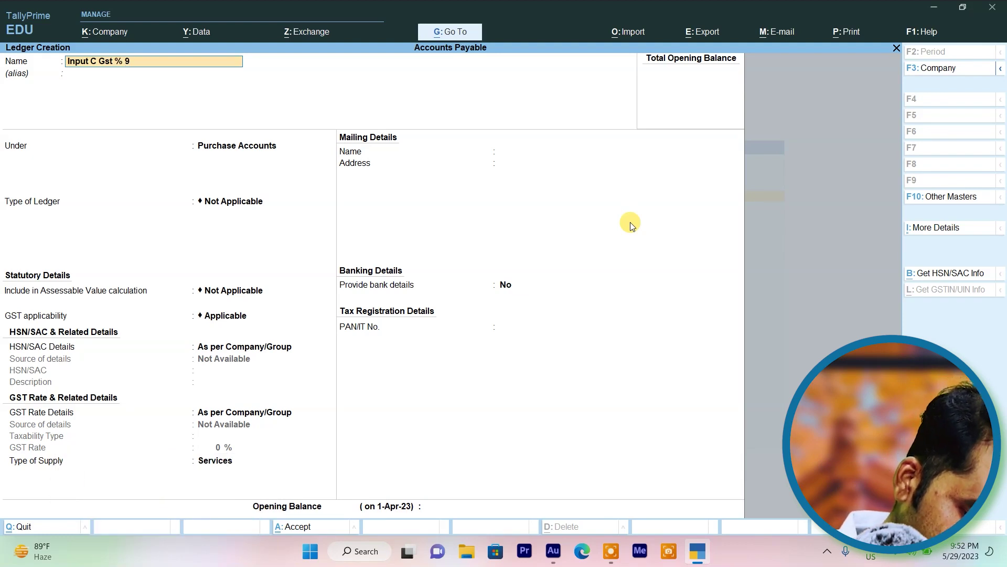
key(Return)
key(Return)
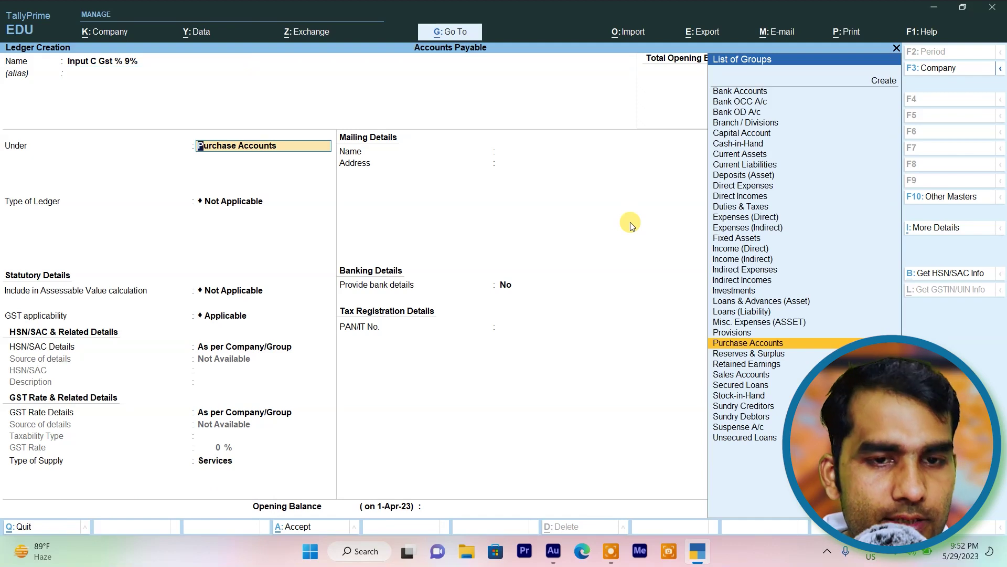
text(D)
key(Down)
key(Down)
key(Down)
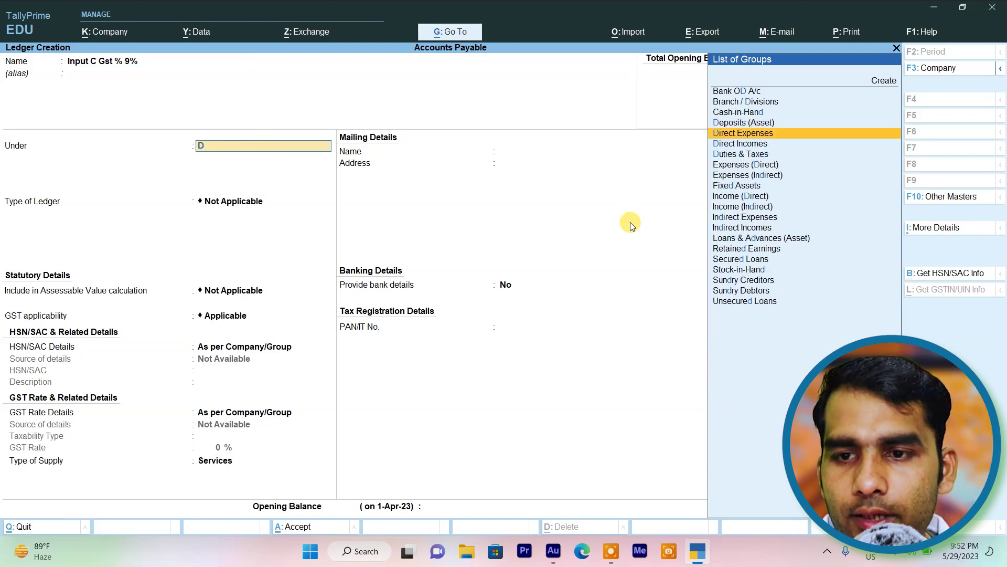
key(Return)
- Set the Input C Gst % 9% ledger's type of duty/tax to GST and its tax type to CGST
key(Up)
key(Return)
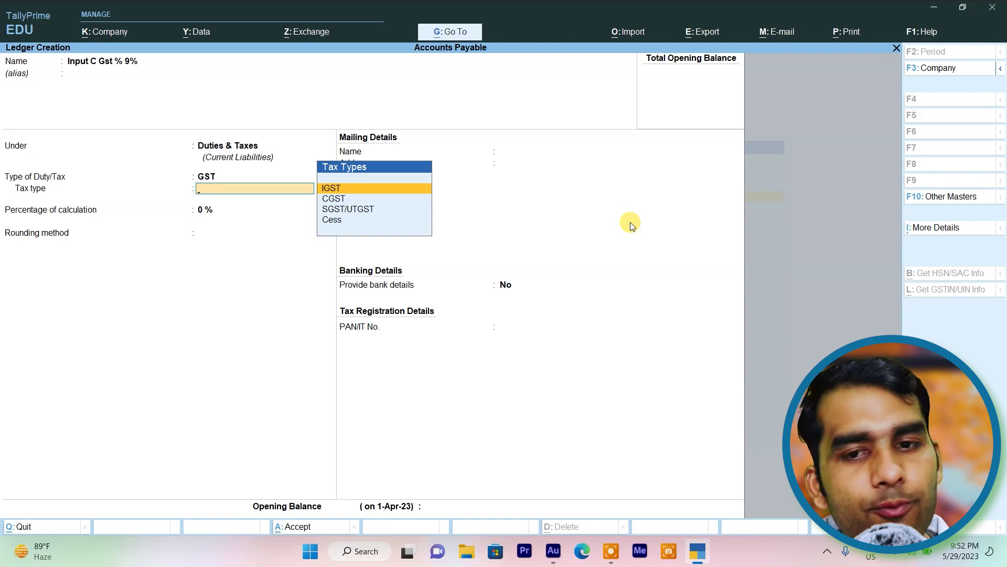
key(Down)
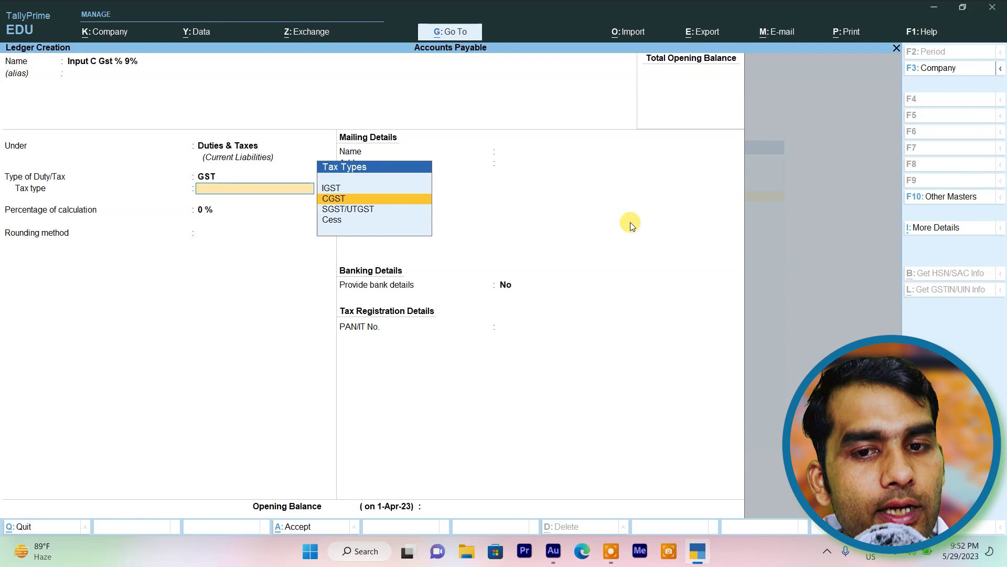
key(Return)
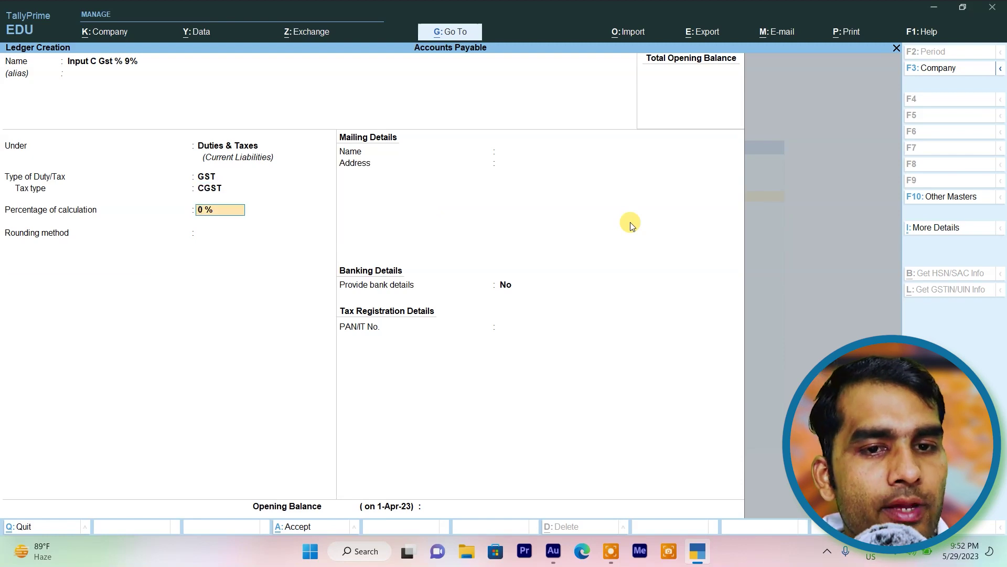
- Set the CGST ledger's percentage of calculation to 9% with Normal Rounding, then save the ledger
text(9)
key(Return)
key(Down)
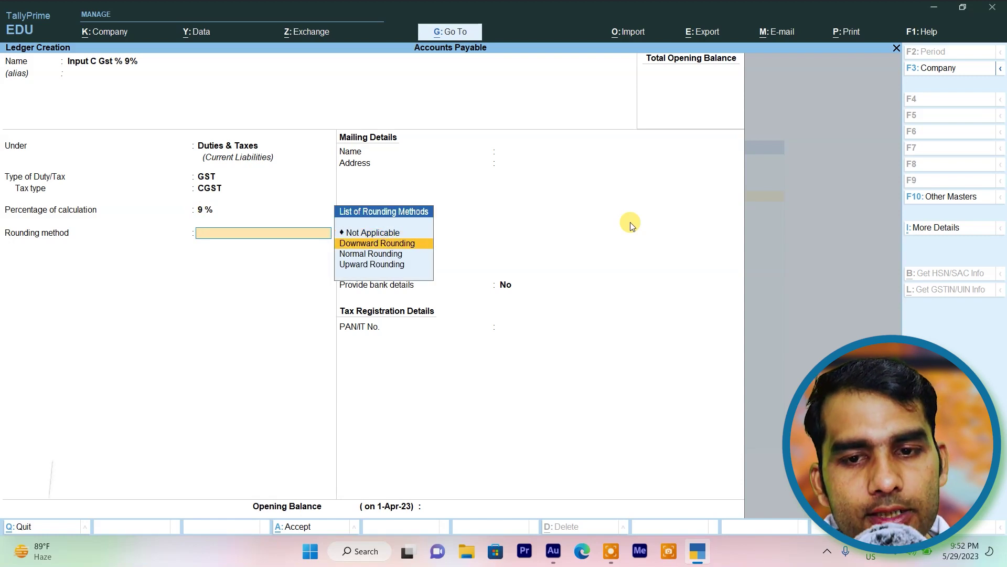
key(Down)
key(Return)
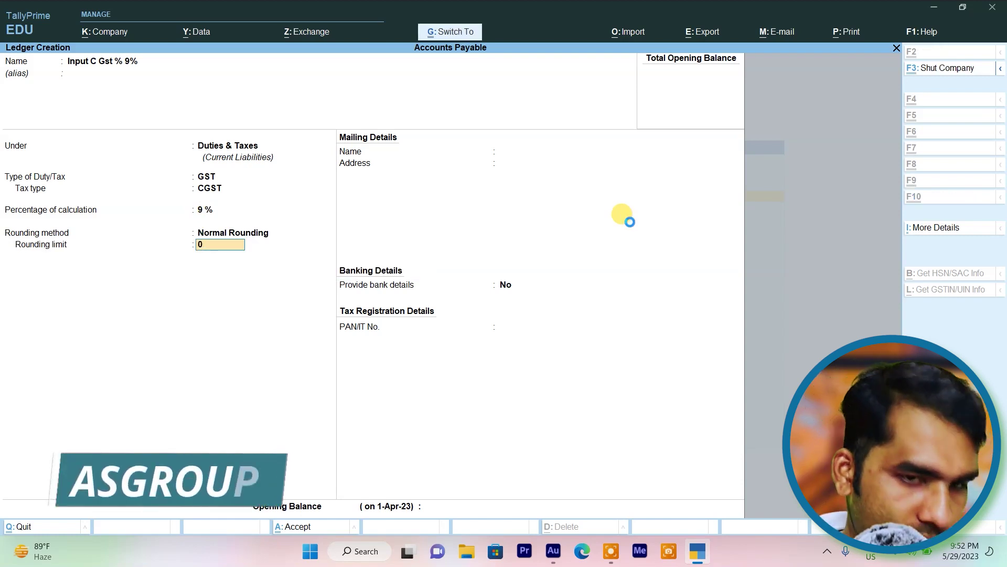
key(ctrl+a)
- Name the next ledger Input S Gst and keep it under the Duties & Taxes group
text(Input S Gst)
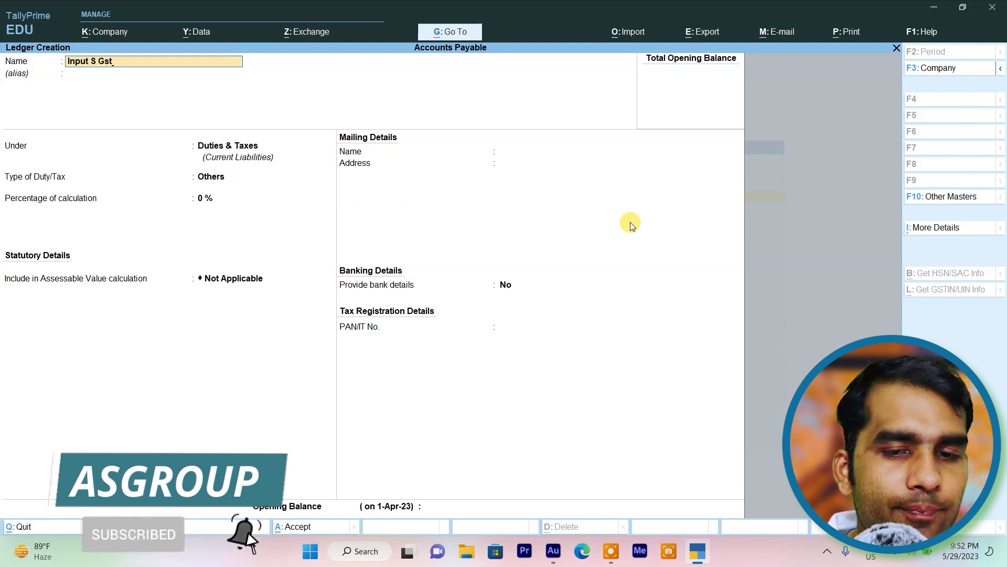
key(Return)
key(Return)
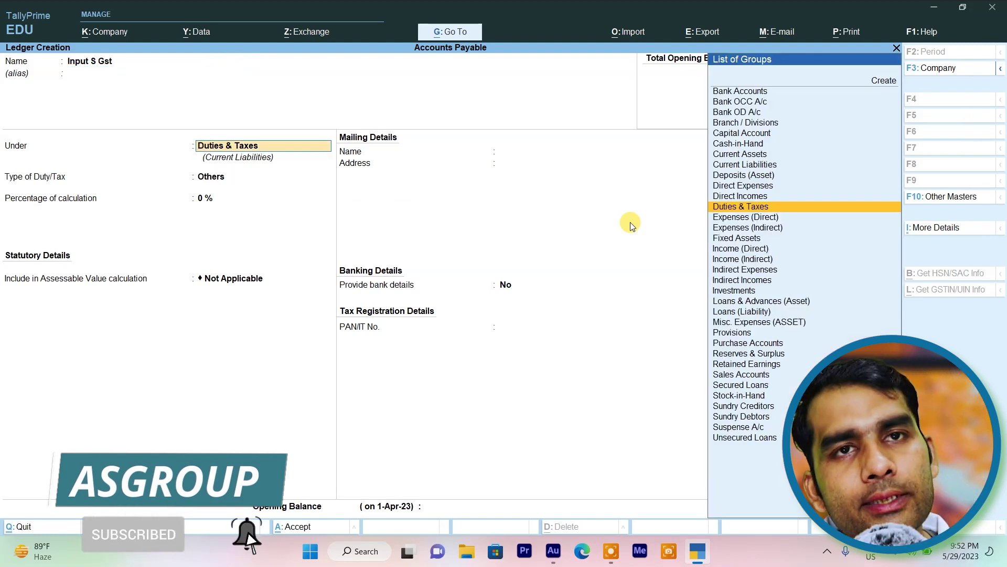
key(Return)
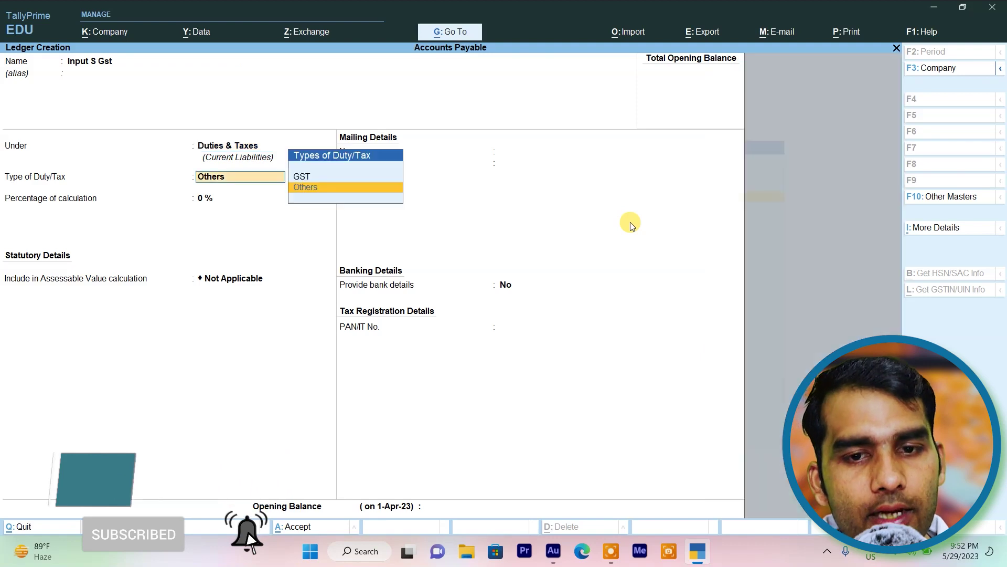
- Set the Input S Gst ledger's type of duty/tax to GST and its tax type to SGST/UTGST
key(Up)
key(Return)
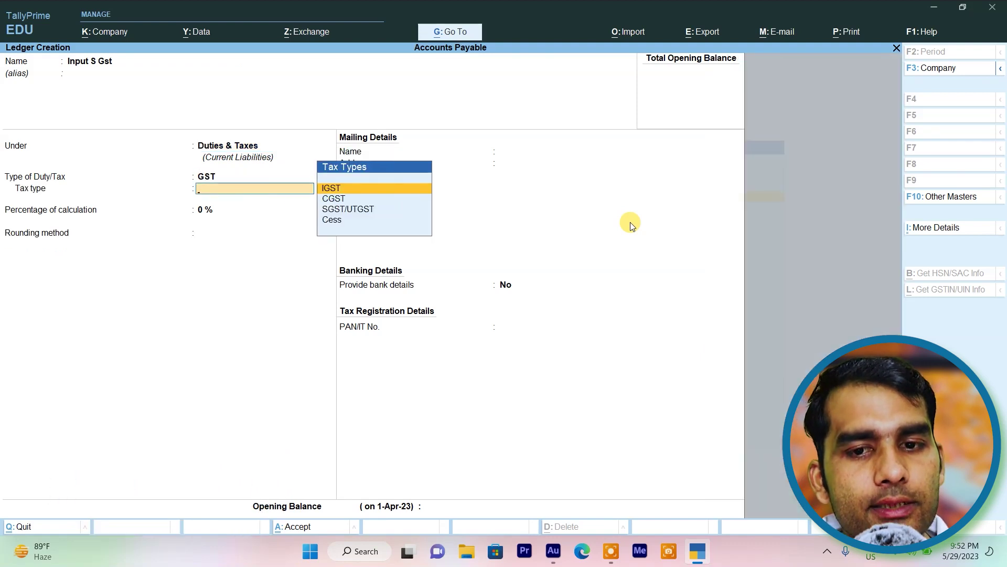
key(Down)
key(Down)
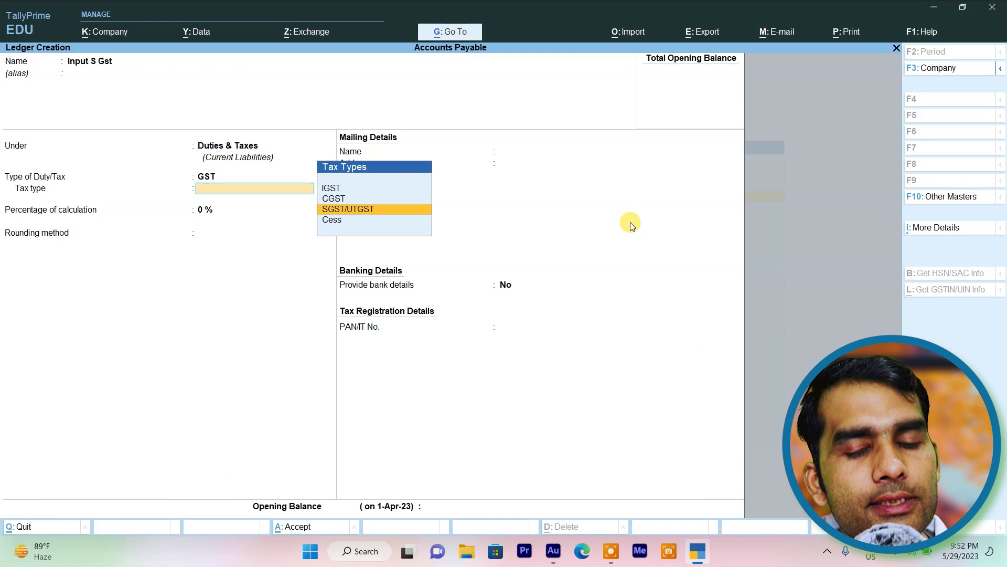
key(Return)
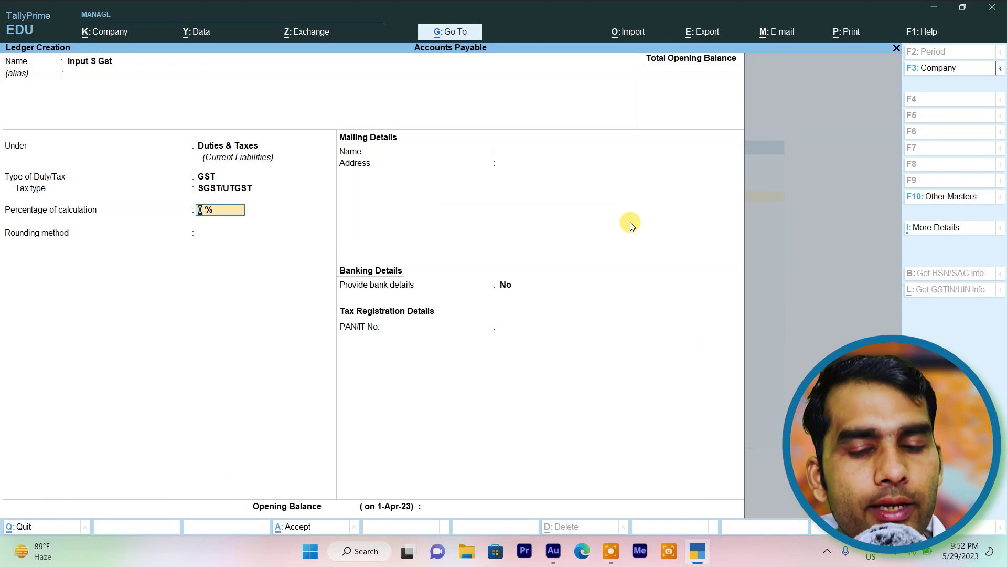
- Give the Input S Gst ledger a 9% percentage of calculation and Normal Rounding, then save it
key(Return)
key(Down)
key(Down)
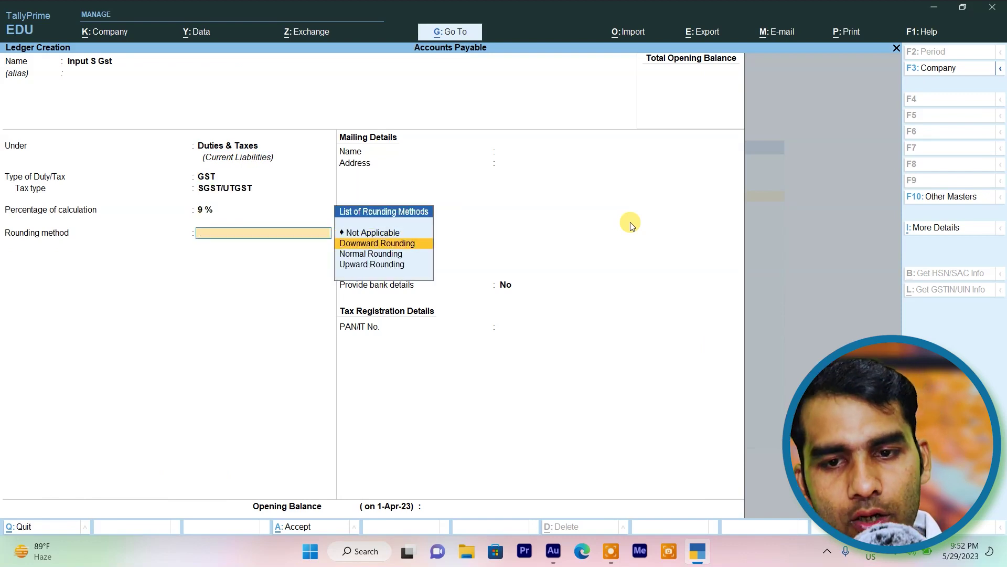
key(Return)
key(ctrl+a)
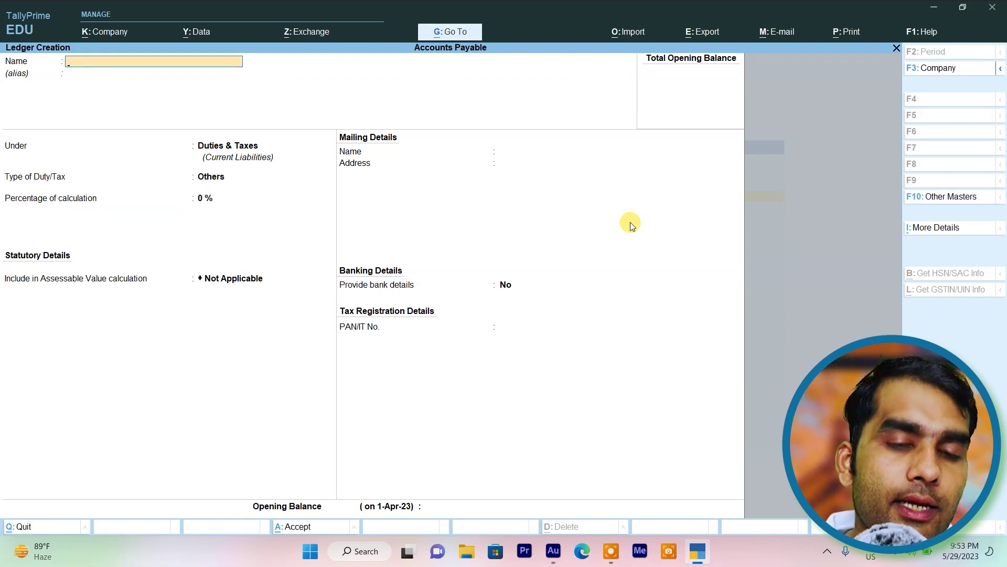
- Create a ledger named Excenet Computers under Sundry Creditors, keeping bill-by-bill balances and the default mailing and tax details, and save it
text(Excenet Computer)
key(Return)
key(Return)
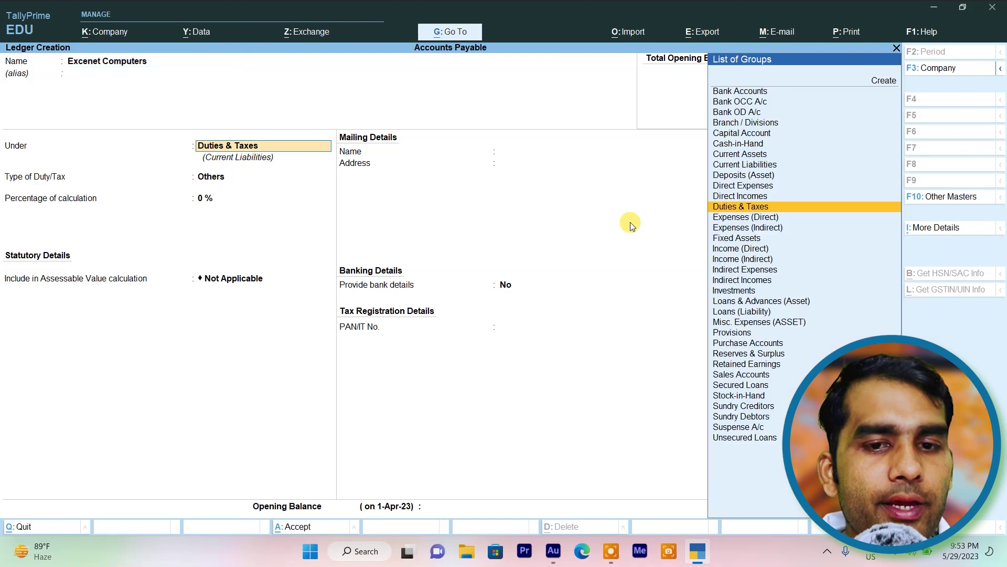
text(S)
key(Down)
key(Down)
key(Down)
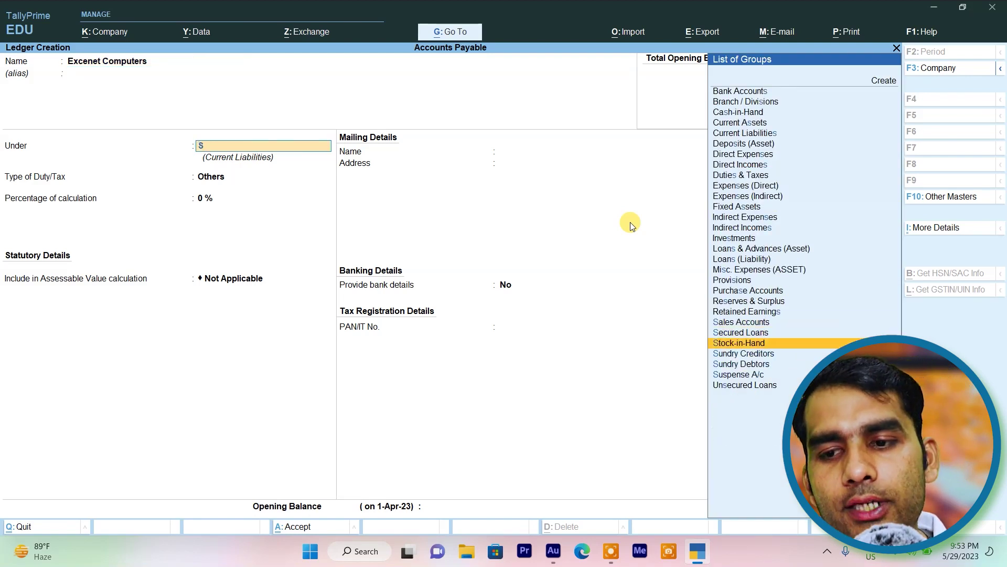
key(Return)
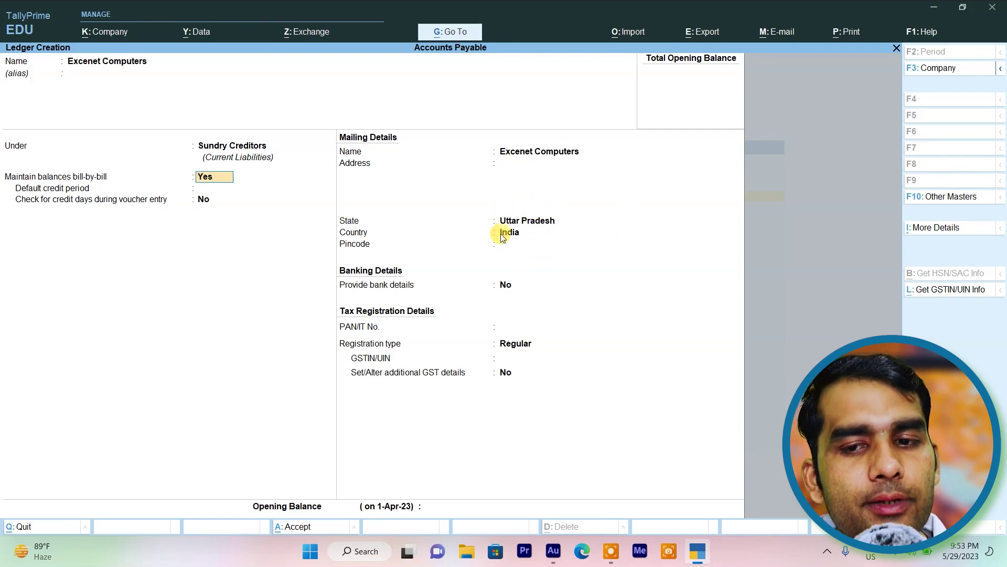
key(ctrl+a)
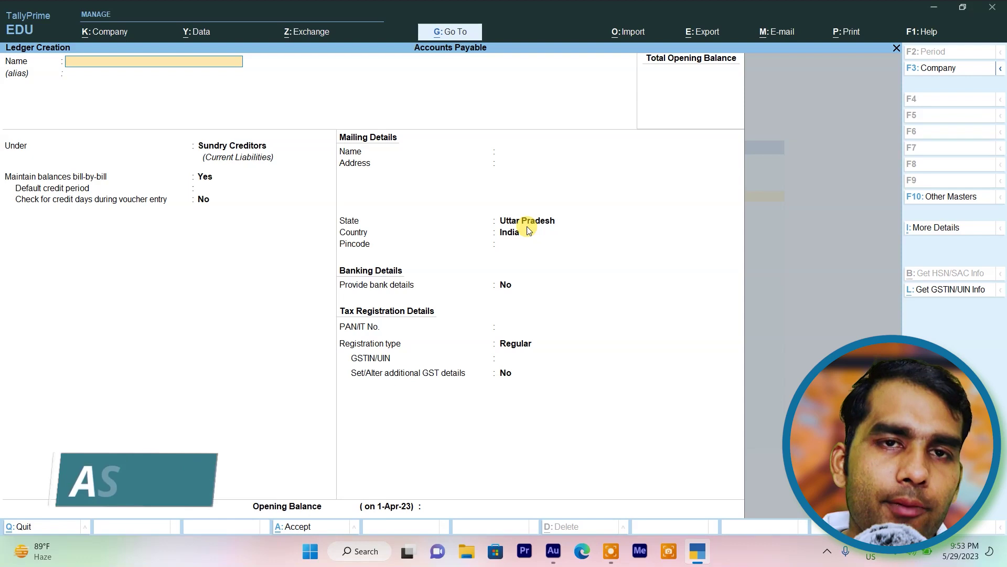
- Leave ledger and master creation, return to the Gateway of Tally and open a new purchase voucher
key(Escape)
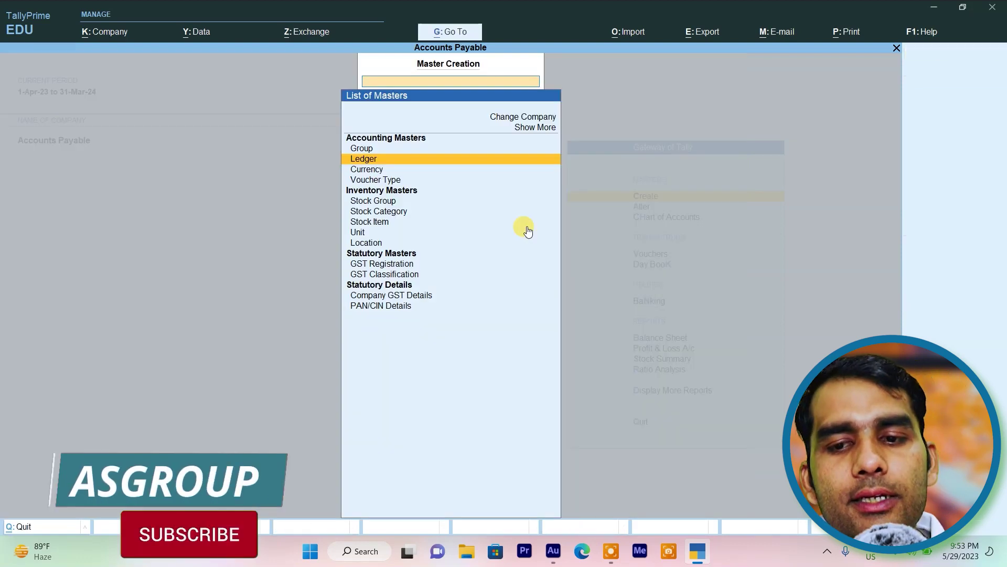
key(Down)
key(Down)
key(Escape)
key(Down)
key(Down)
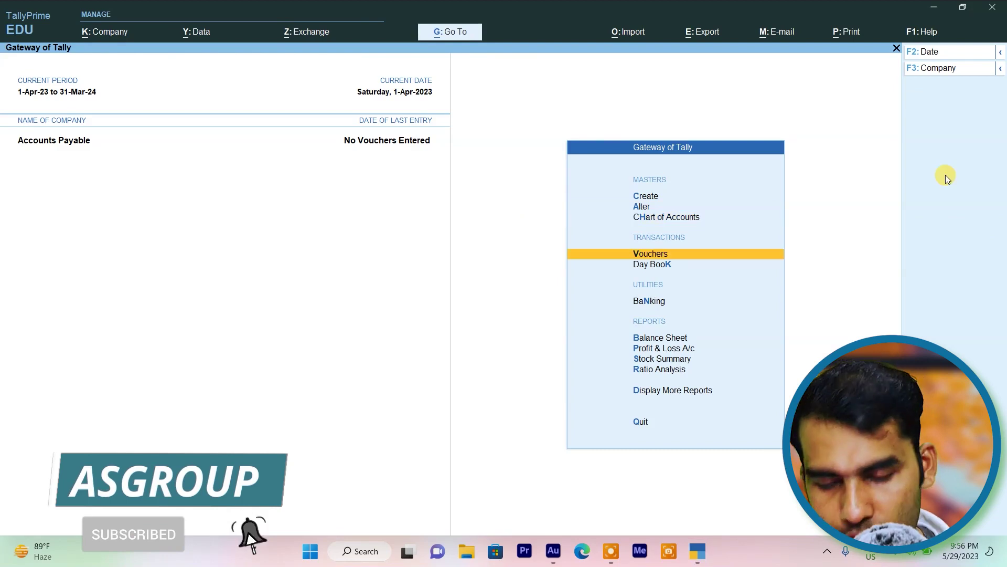
key(Return)
click(947, 178)
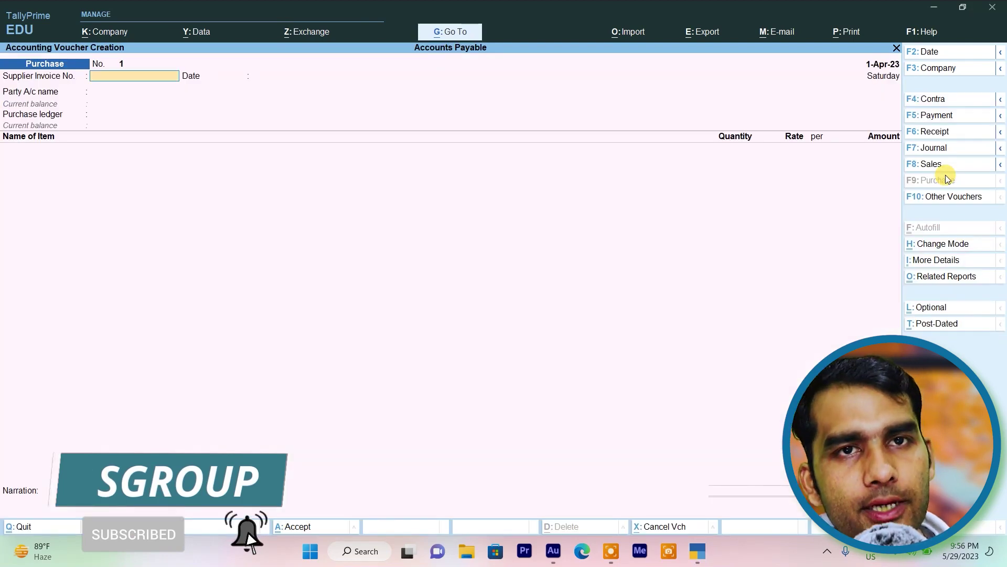
- Enter supplier invoice number 103 dated 1-Apr-23 and choose Excenet Computers as the party account
text(103)
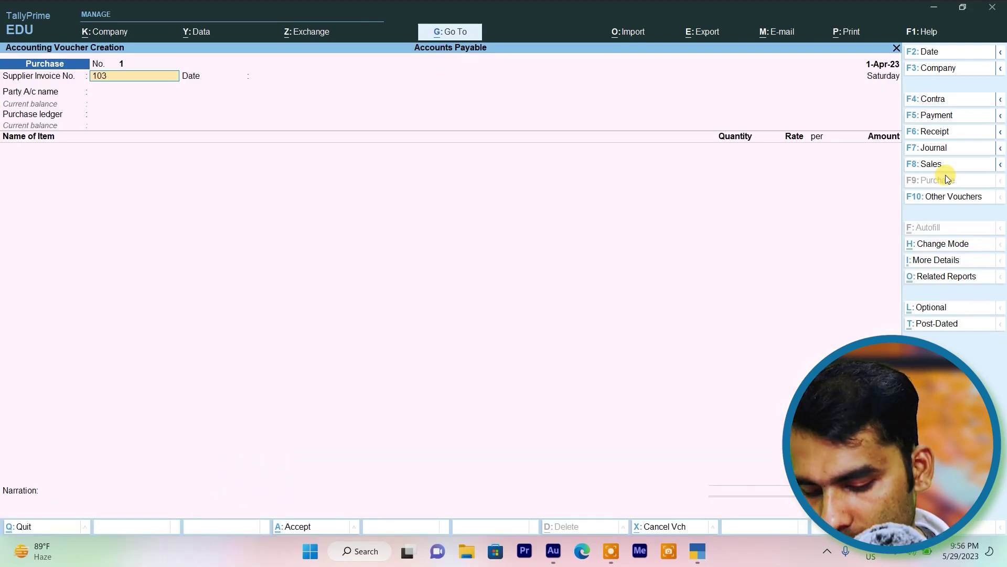
key(Return)
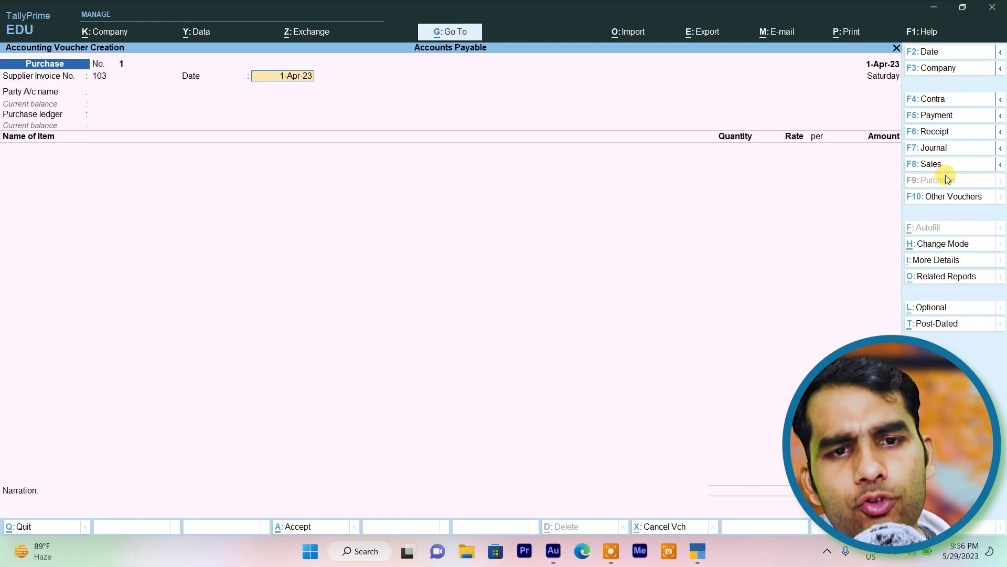
key(Return)
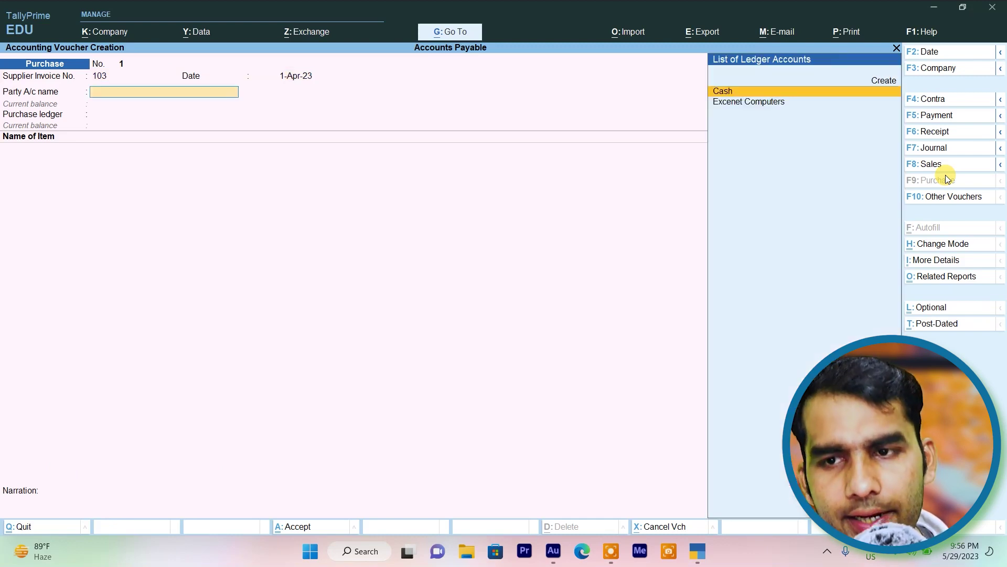
key(Down)
key(Return)
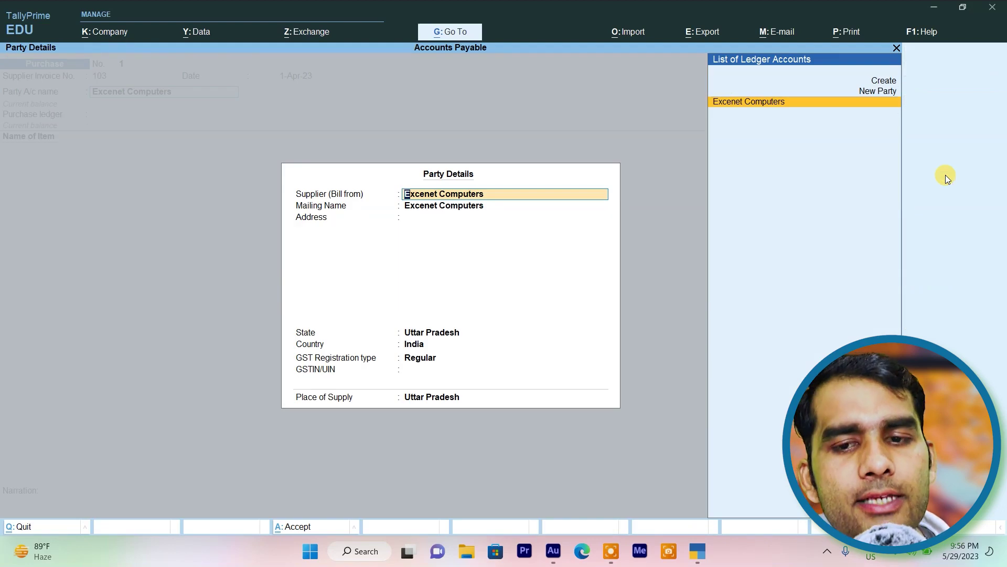
- Accept the supplier's default party details and select Purchase as the voucher's purchase ledger
key(Return)
key(Return)
key(Return)
key(Return)
key(Return)
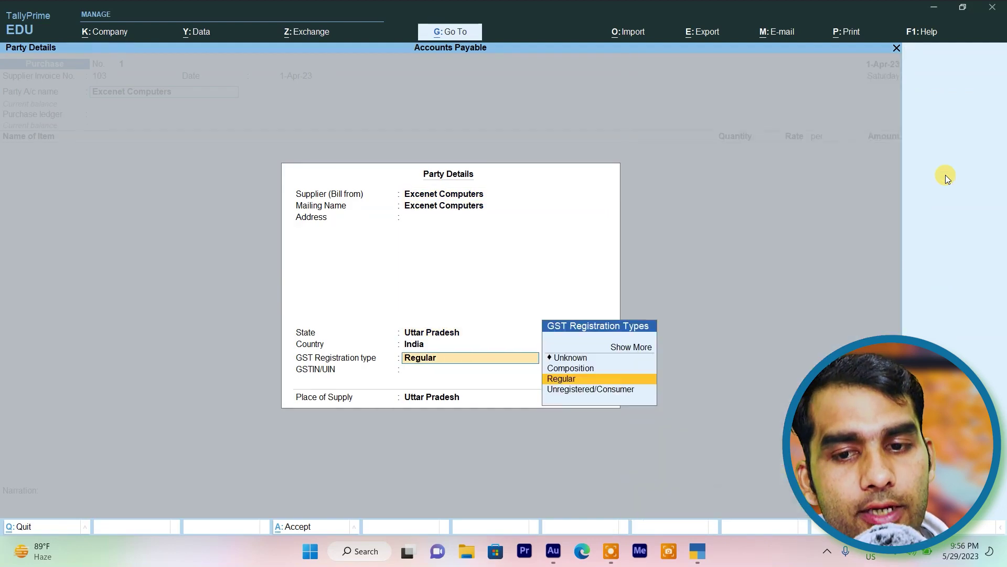
key(Return)
key(Return)
key(Return)
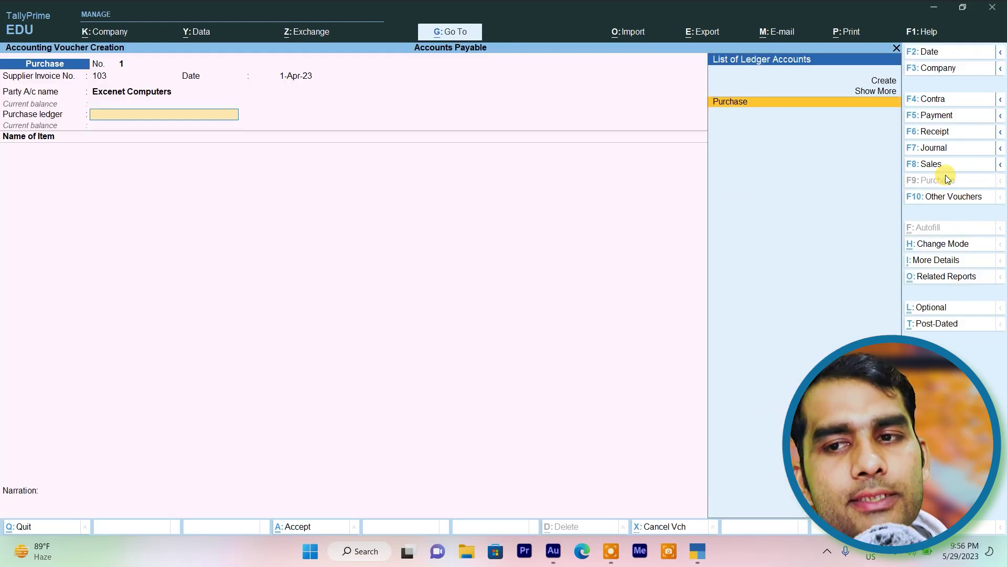
key(Return)
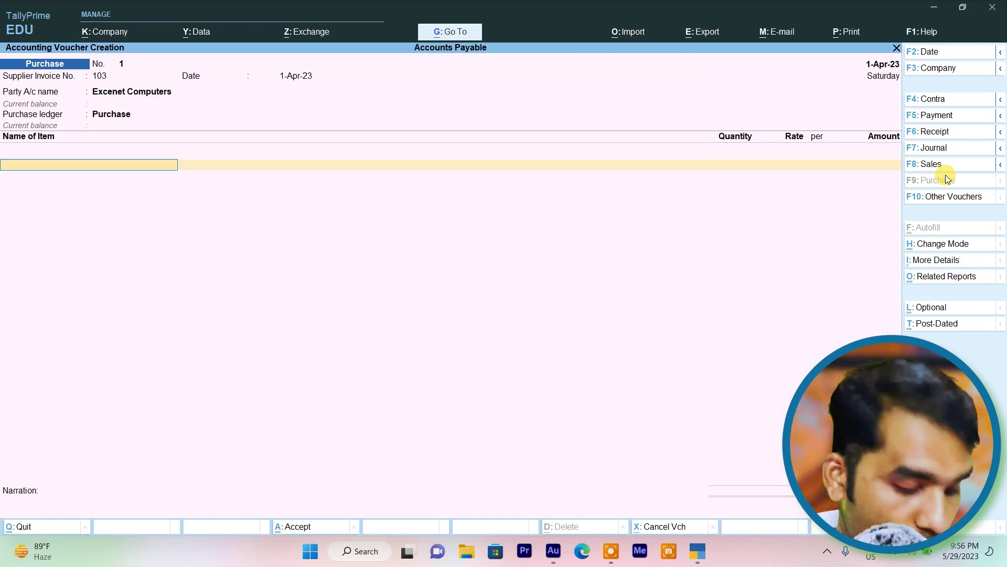
- Add the item Samsung Galaxy F62 to the voucher with a quantity of 10 pcs at a rate of 23999
text(s)
key(Return)
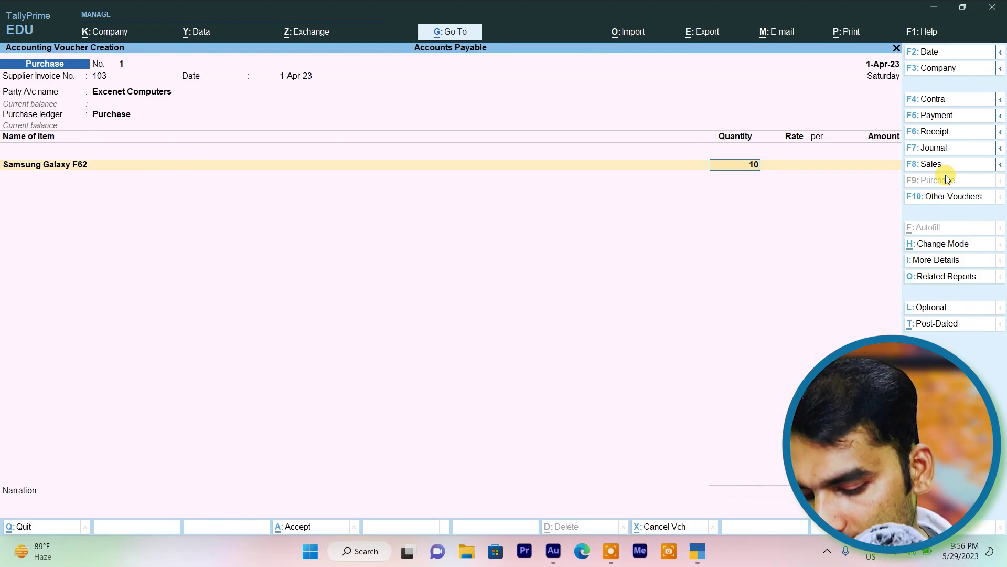
key(Return)
text(23999)
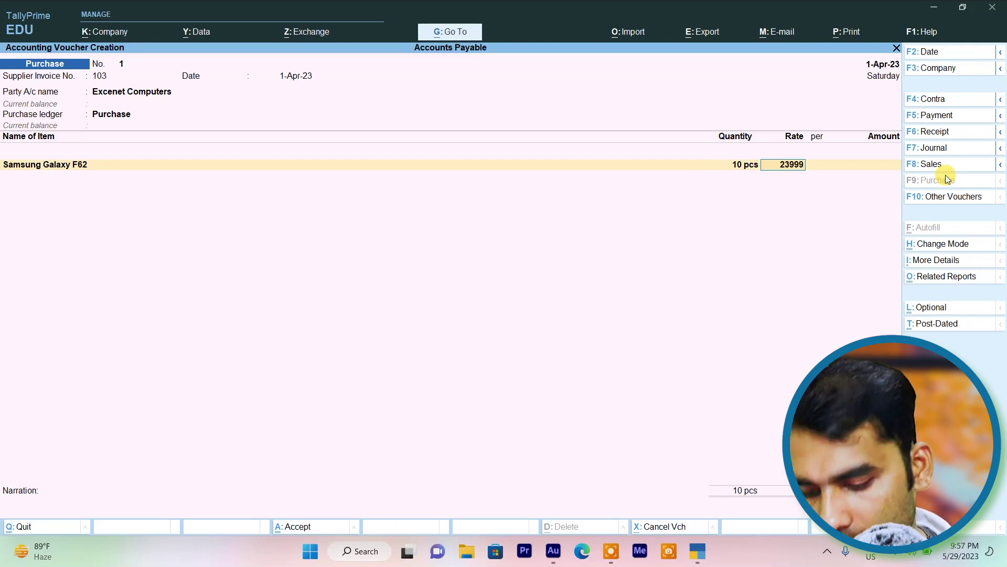
key(Return)
key(Return)
key(Return)
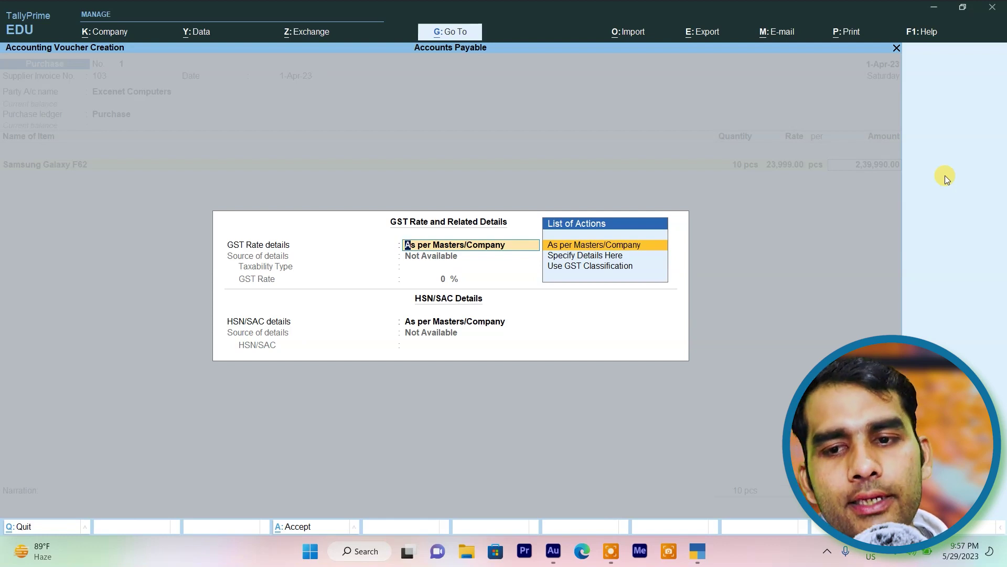
- Specify the item's GST details directly as Taxable at 18%, keeping the HSN/SAC details As per Masters/Company
key(Down)
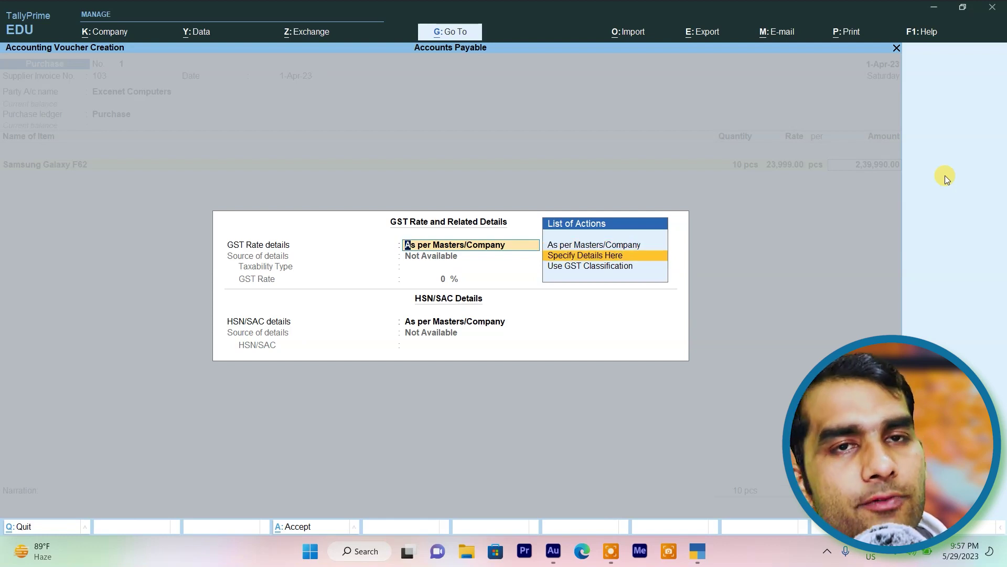
key(Return)
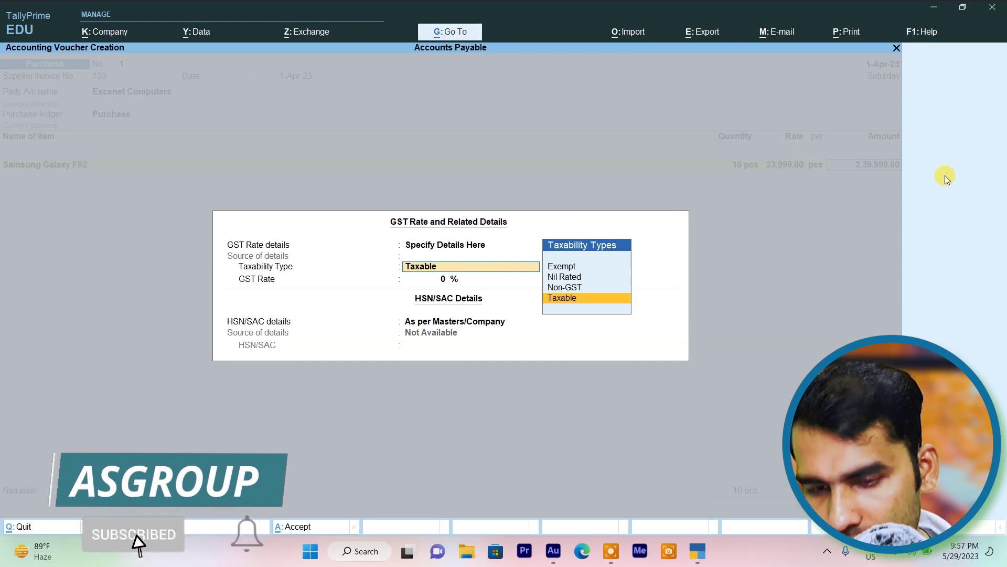
key(Return)
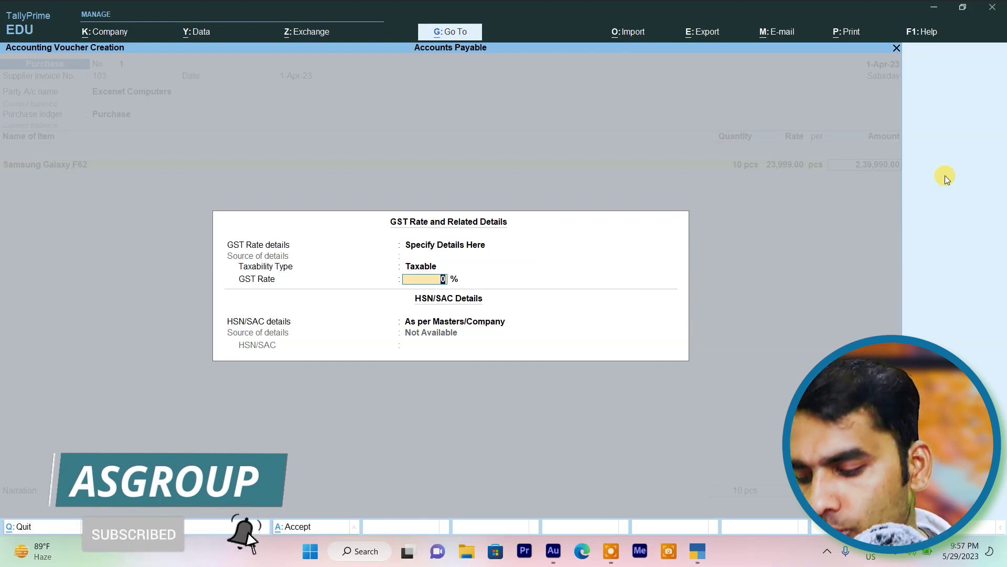
text(18)
key(Return)
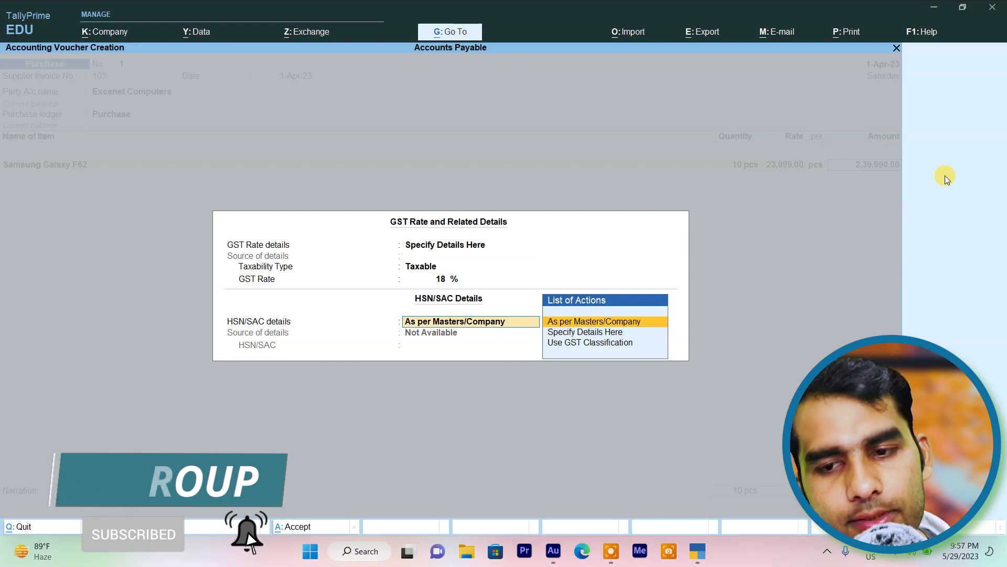
key(Return)
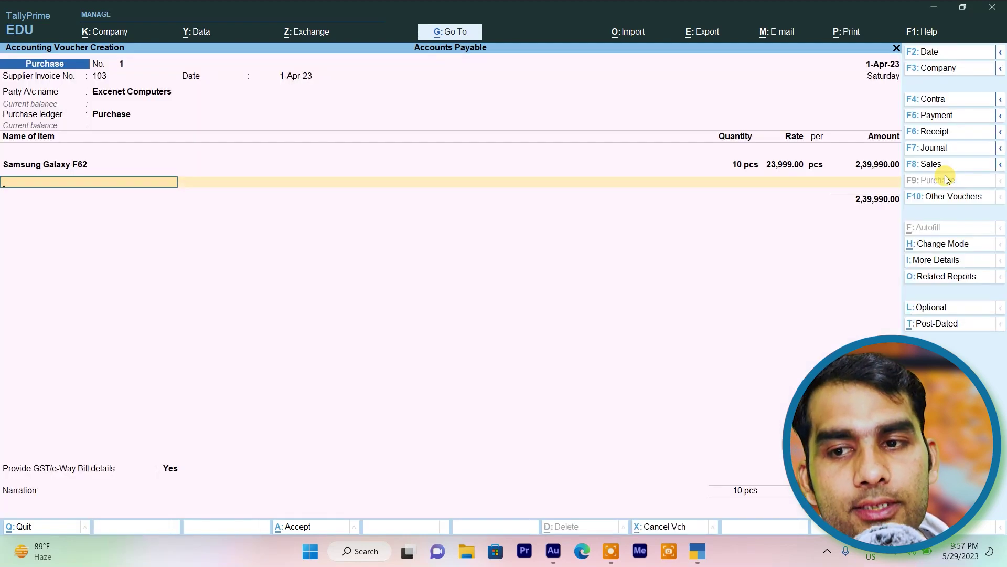
- End the item list and add the tax ledgers Input C Gst % 9% and Input S Gst to the purchase voucher
key(Return)
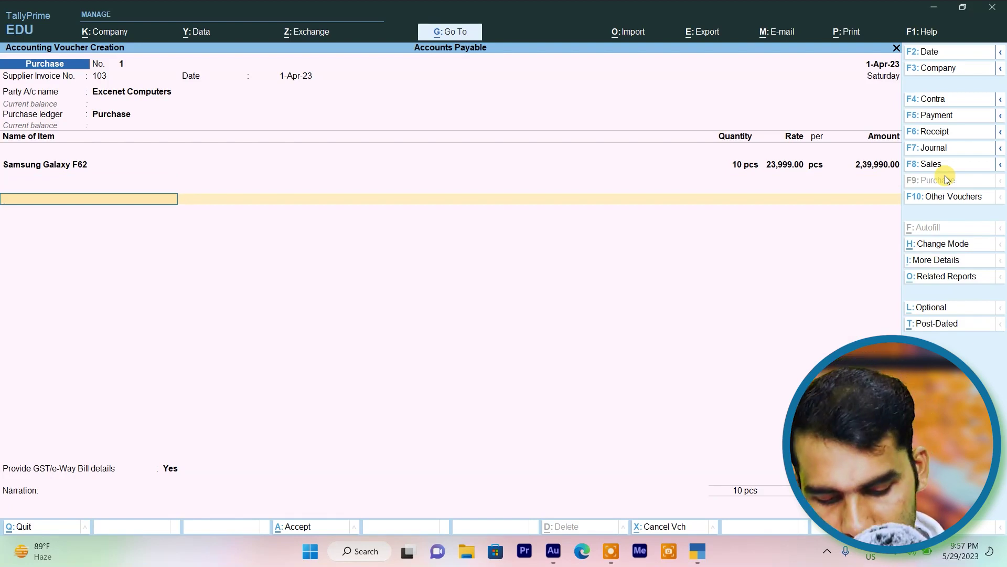
text(I)
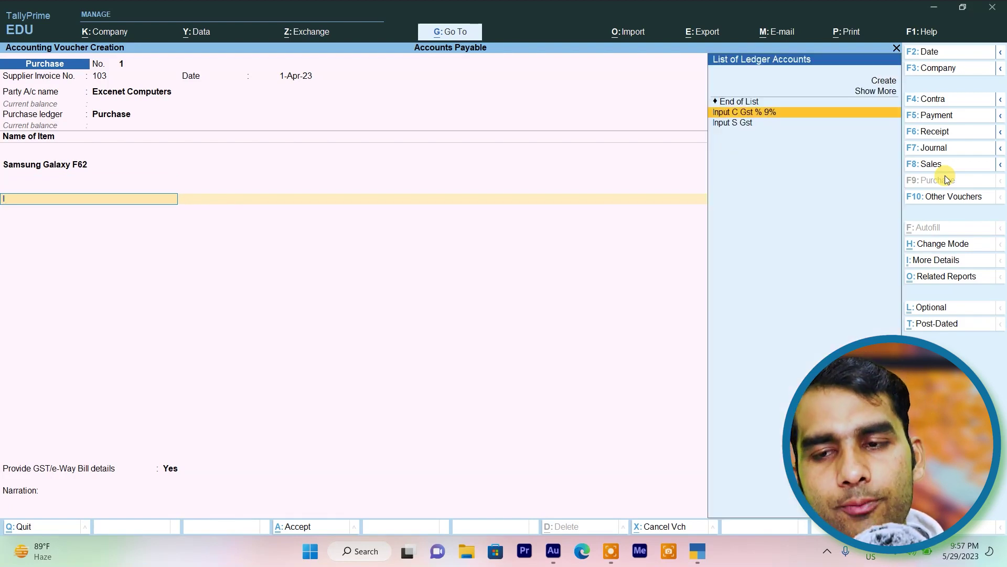
key(Return)
key(Return)
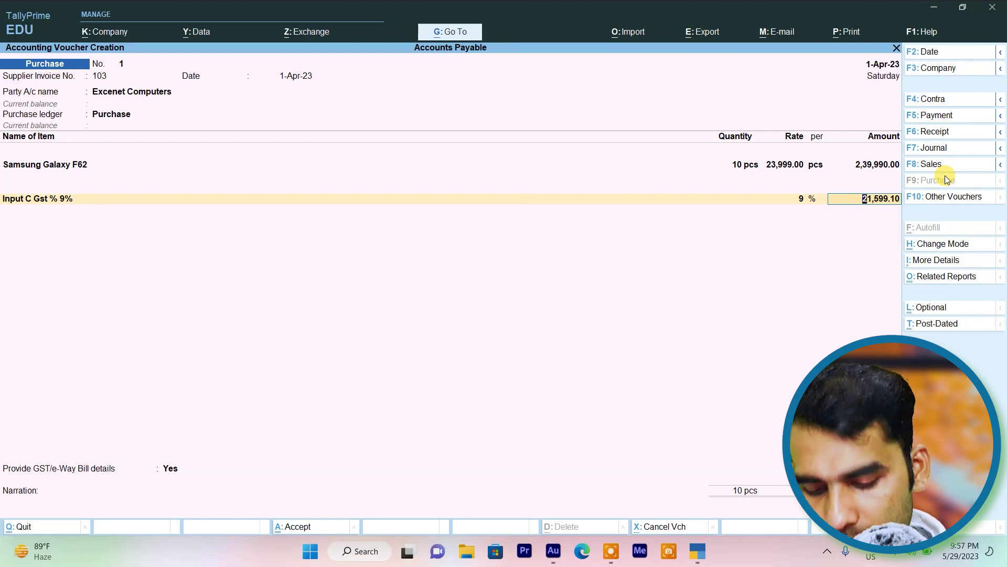
key(Return)
text(I)
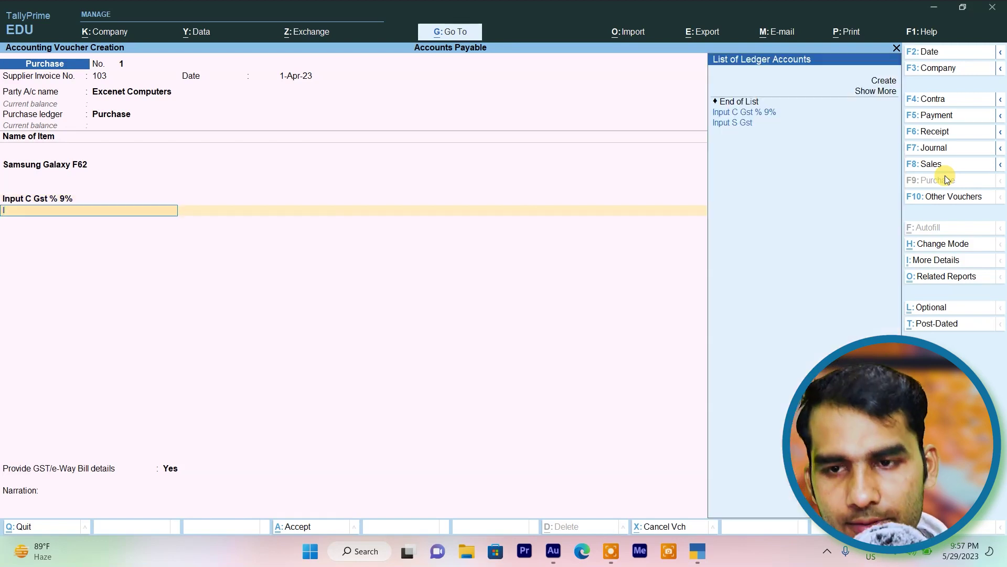
key(Down)
key(Return)
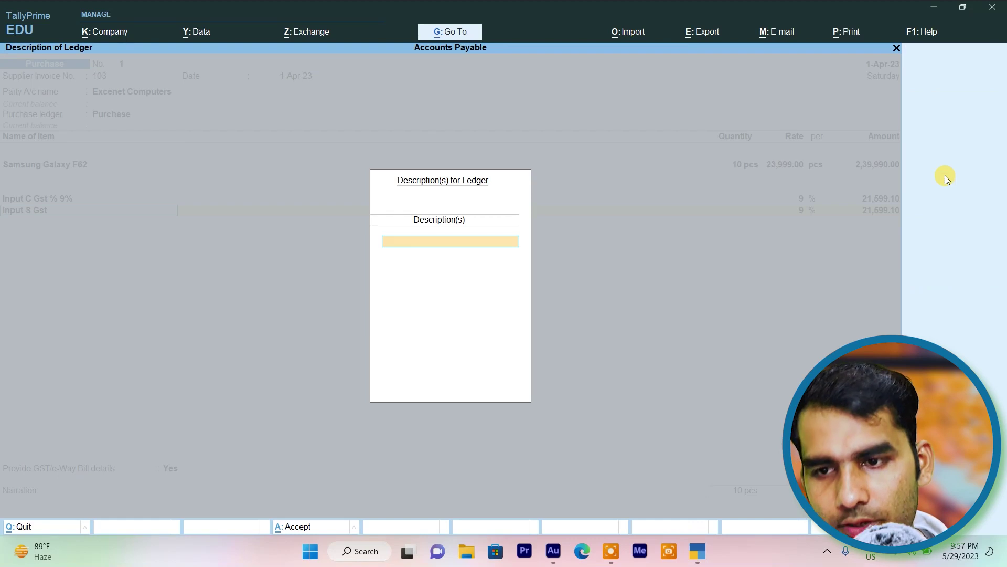
key(Return)
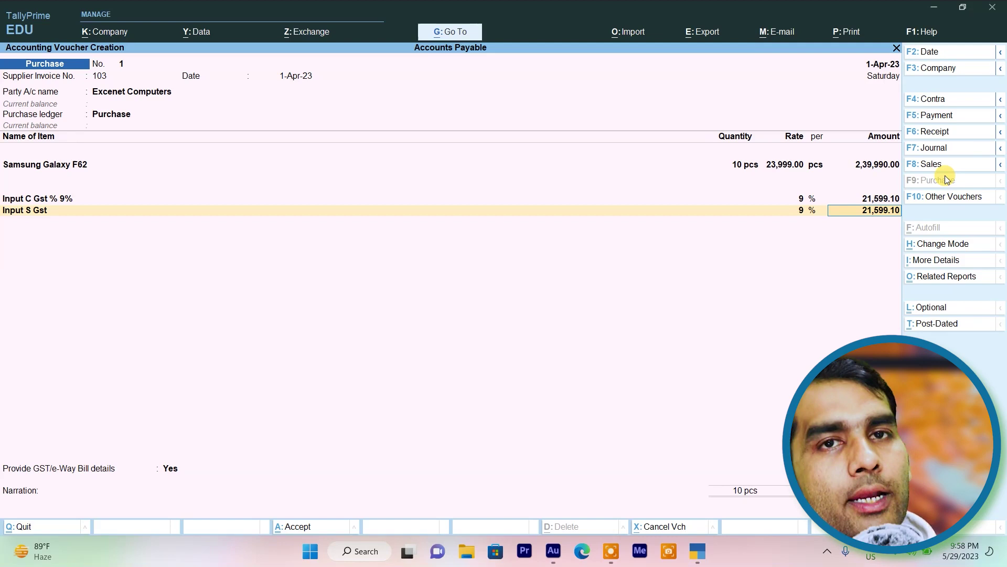
- Save the purchase voucher, choosing Accept for its tax details, and return to the Gateway of Tally
key(ctrl)
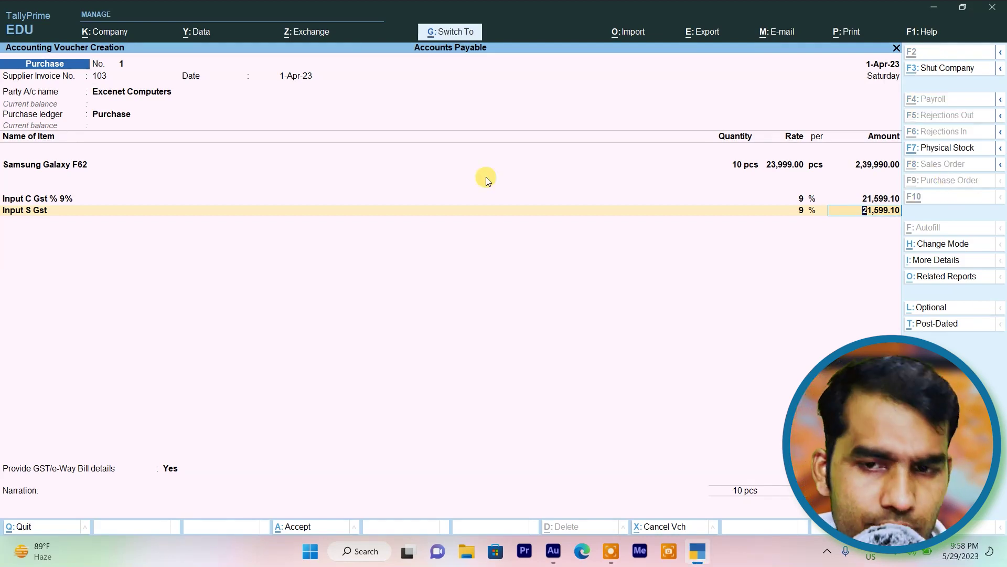
key(ctrl+a)
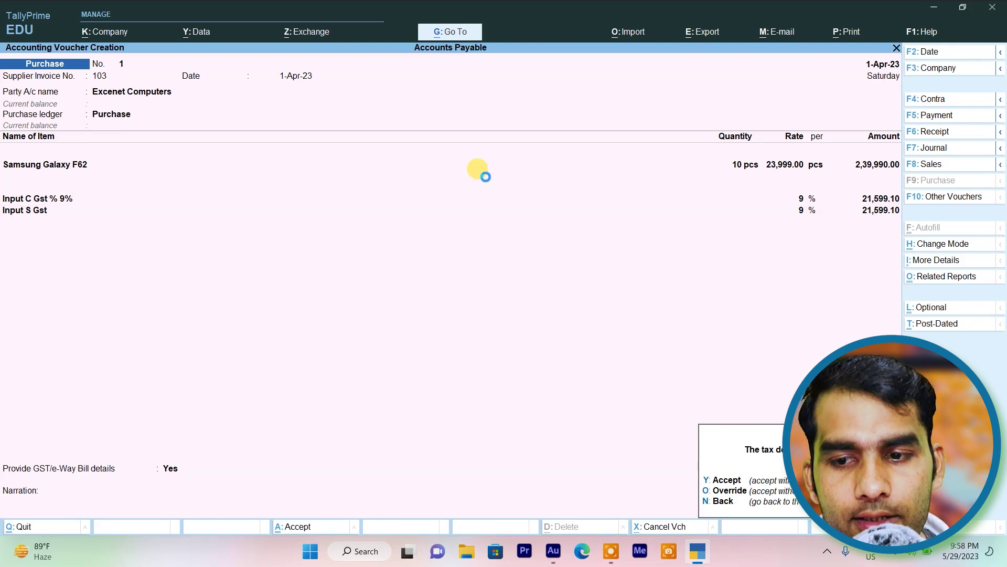
key(y)
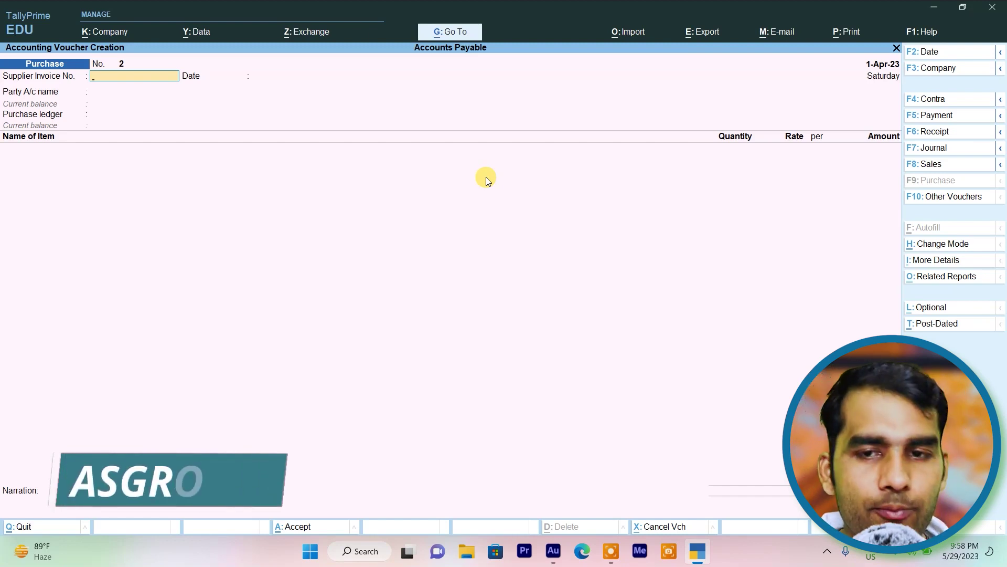
key(Escape)
key(Escape)
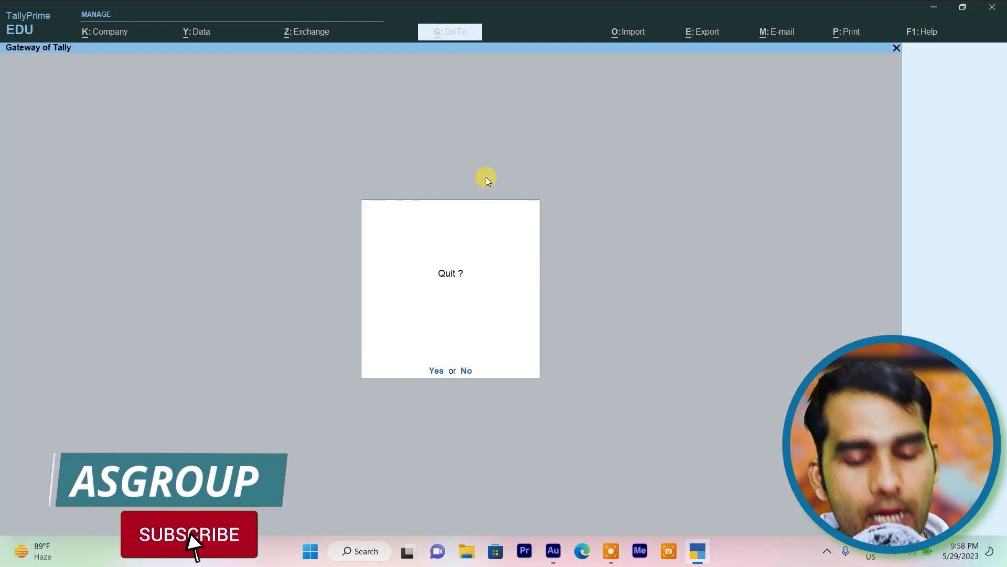
key(n)
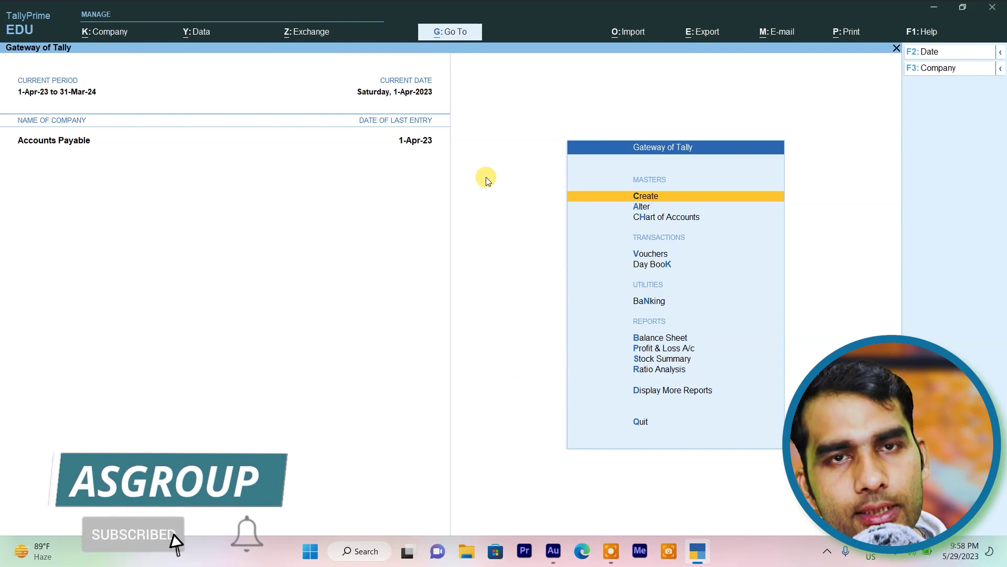
- Find the Accounts Payable report by searching for "Paya", review the pending supplier bills in it, and close it
key(alt+g)
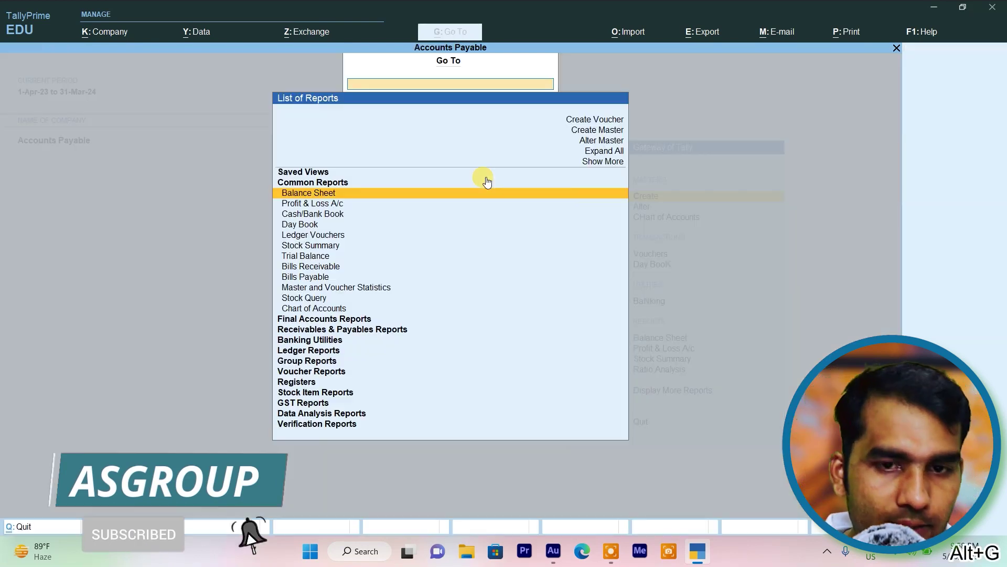
text(Pa)
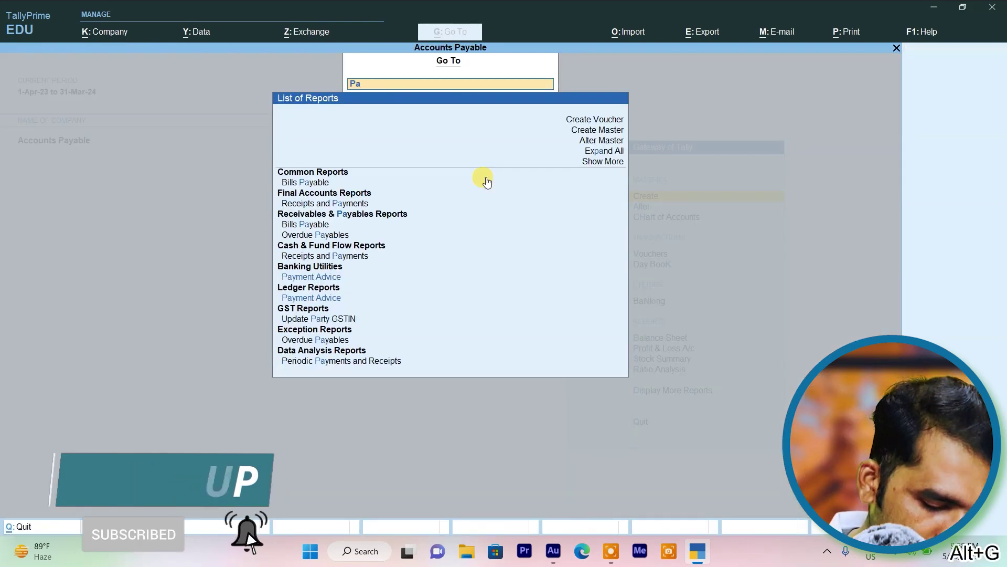
text(ya)
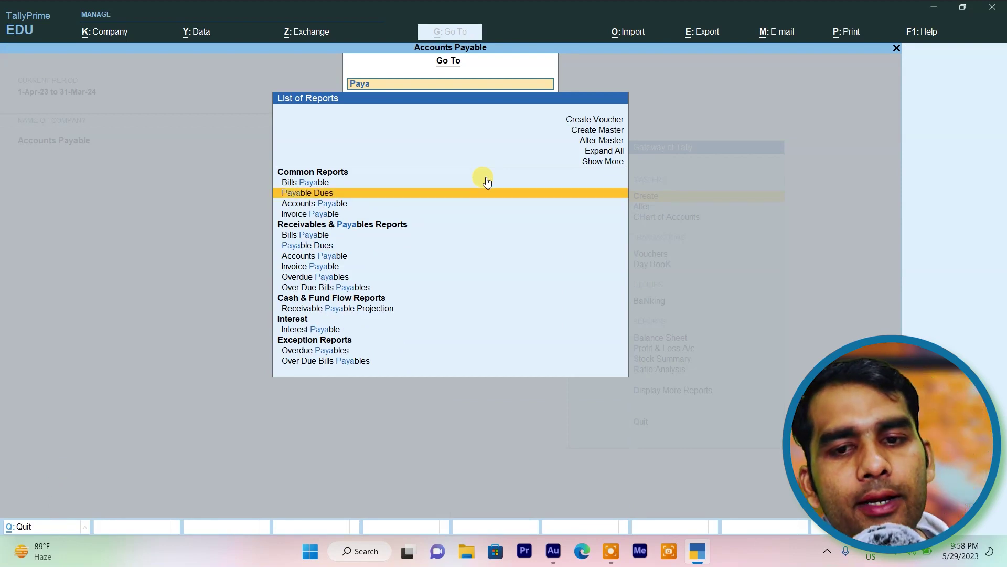
key(Down)
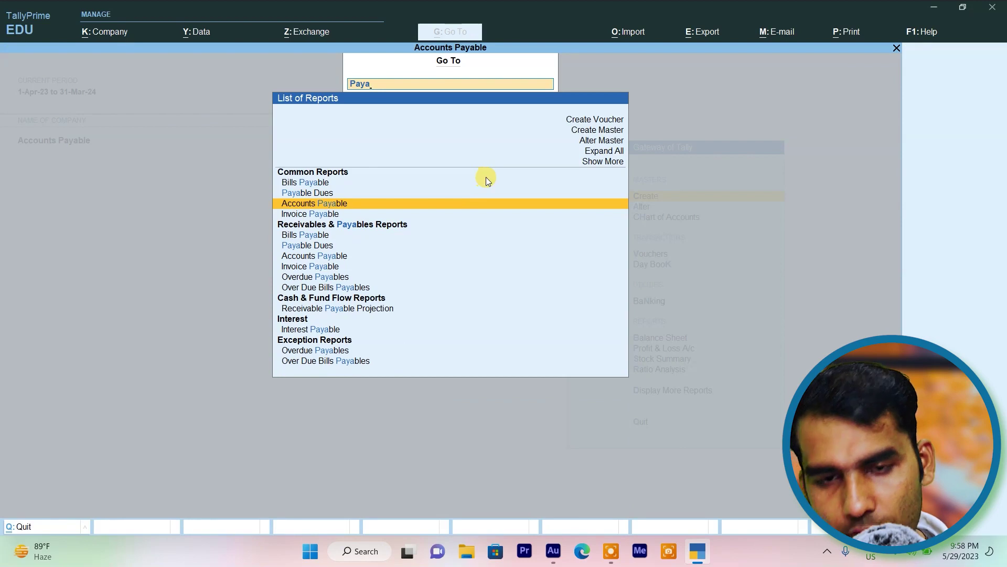
key(Return)
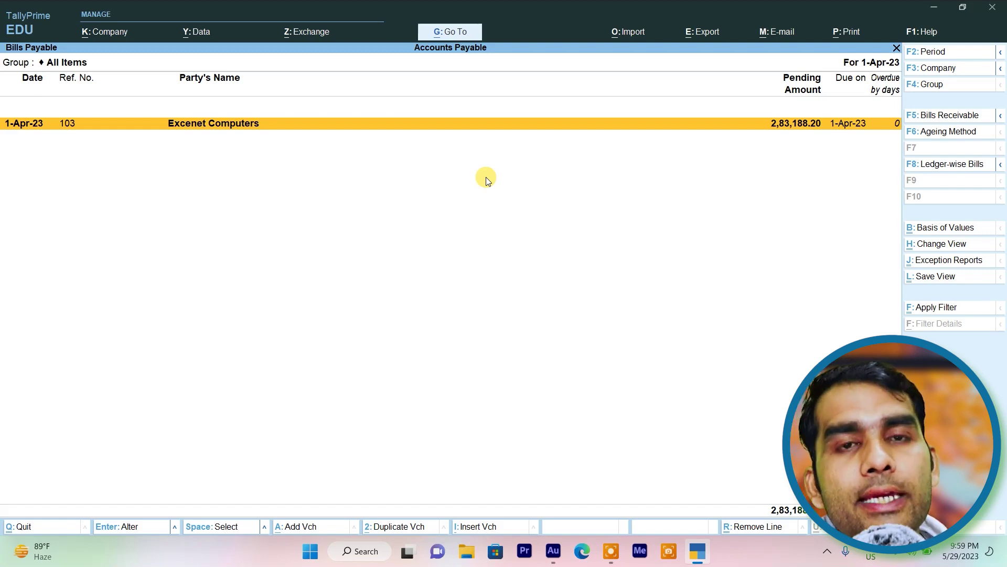
key(Escape)
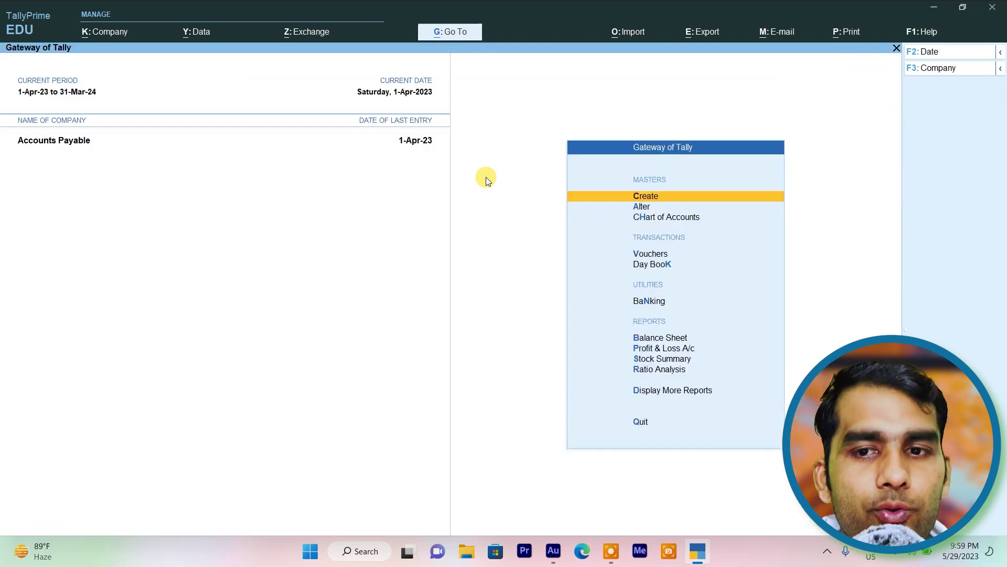